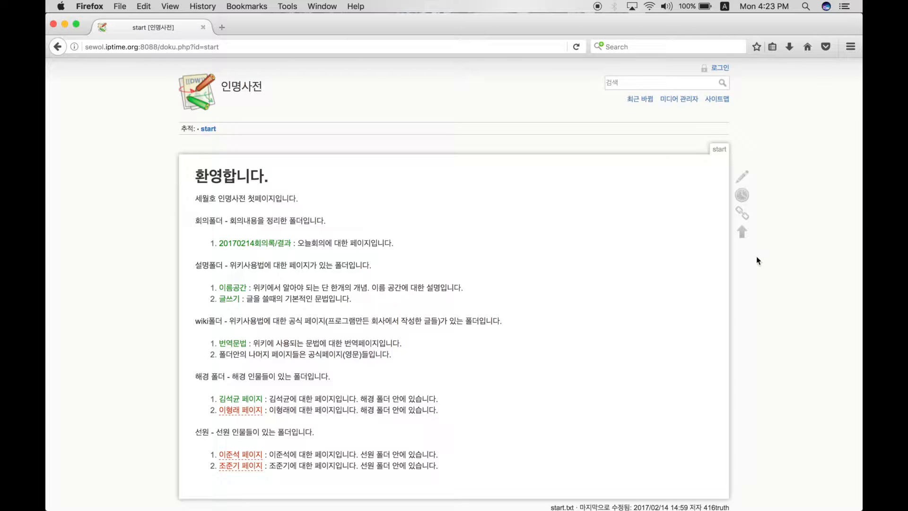
# - Log in to the wiki with the account's user name and password
pyautogui.click(721, 69)
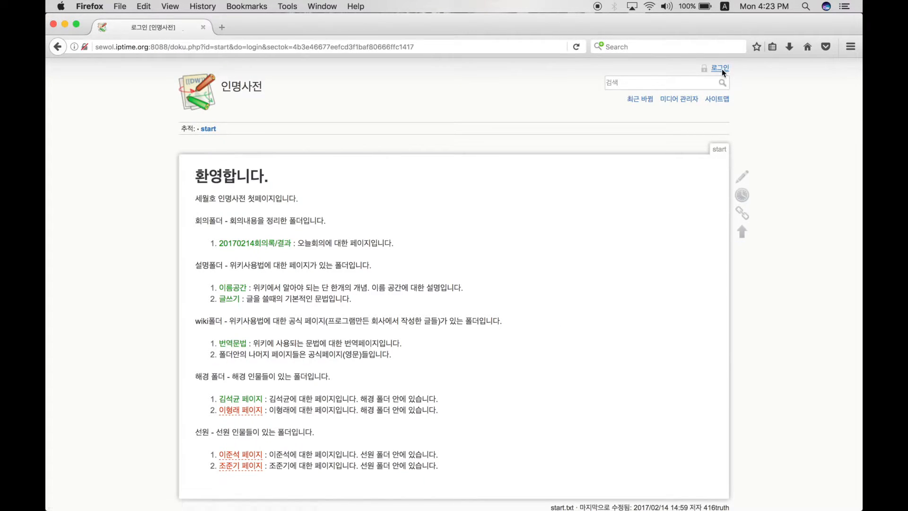
pyautogui.click(490, 236)
pyautogui.click(487, 259)
pyautogui.click(453, 305)
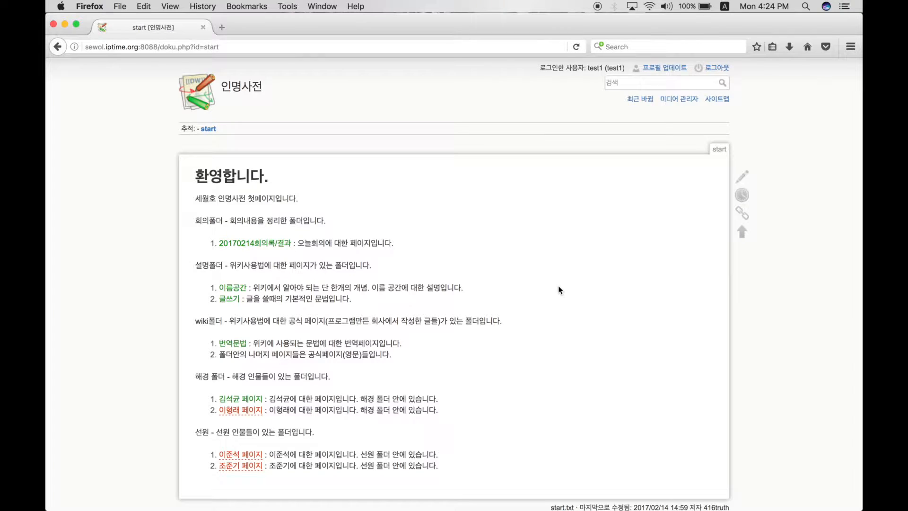
# - Open the wiki's sitemap and expand the 청와대 namespace to see its pages
pyautogui.click(718, 99)
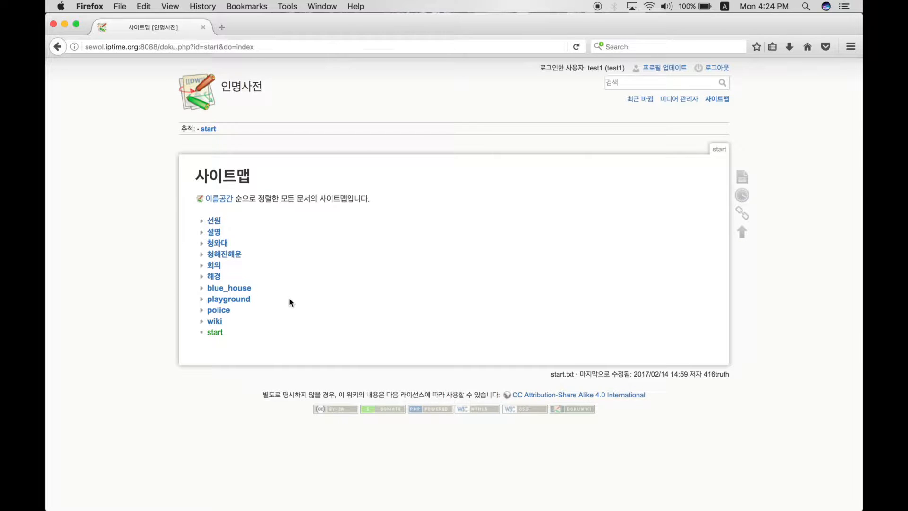
pyautogui.click(216, 243)
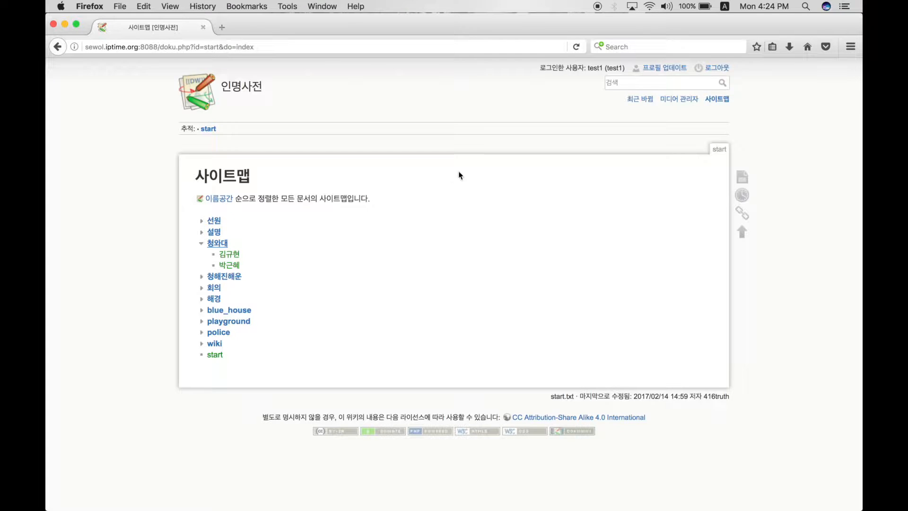
# - Search the wiki for the page name 청와대:김기춘
pyautogui.click(621, 83)
pyautogui.write('c')
pyautogui.hotkey('ctrl', 'space')
pyautogui.press('BackSpace')
pyautogui.write('청와대:김기춘')
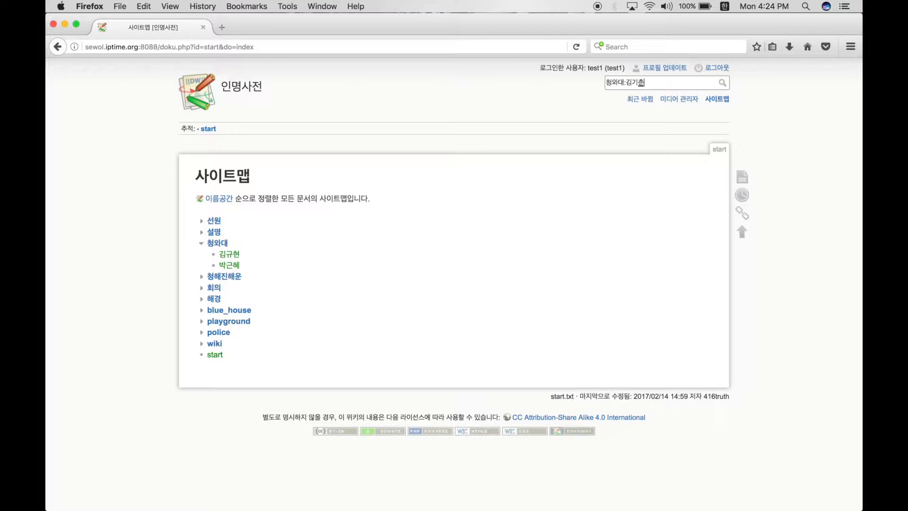
pyautogui.click(722, 83)
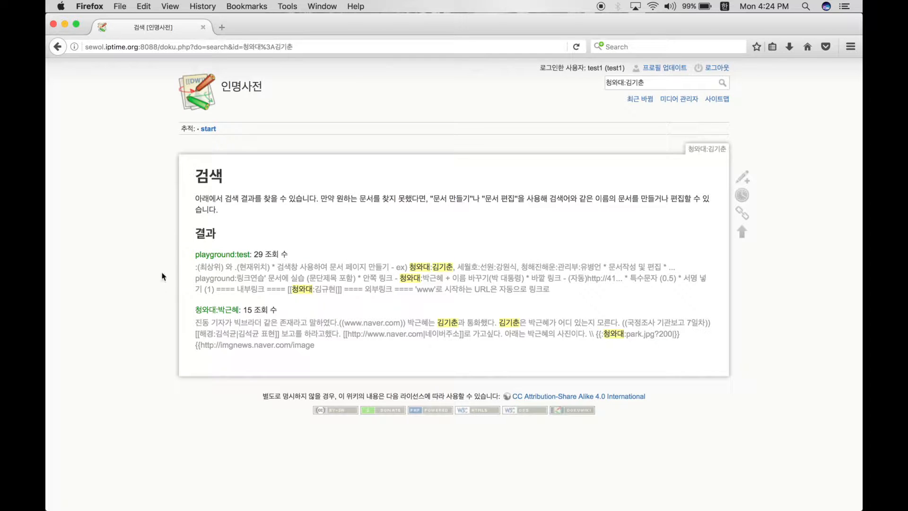
# - Create the page 청와대:김기춘 and enter the sentence "김기춘은 구속 수감중이다." as its content
pyautogui.moveTo(742, 180)
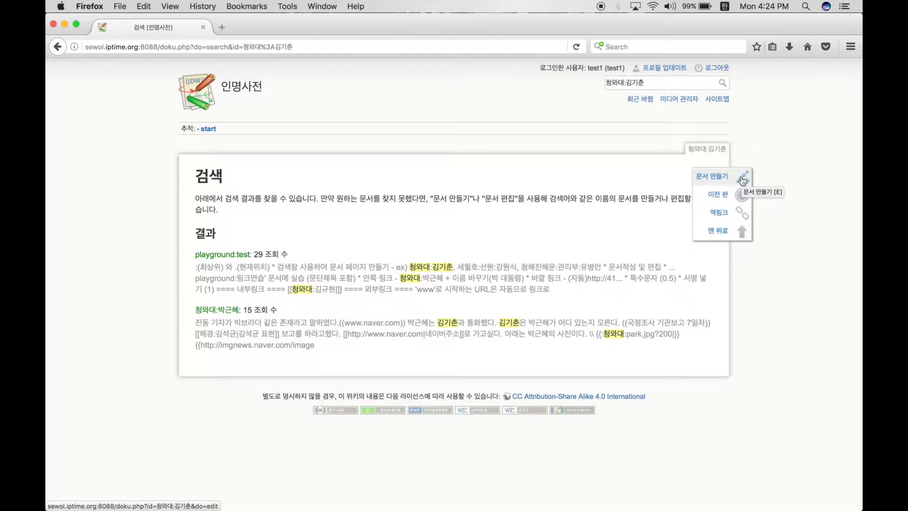
pyautogui.click(742, 179)
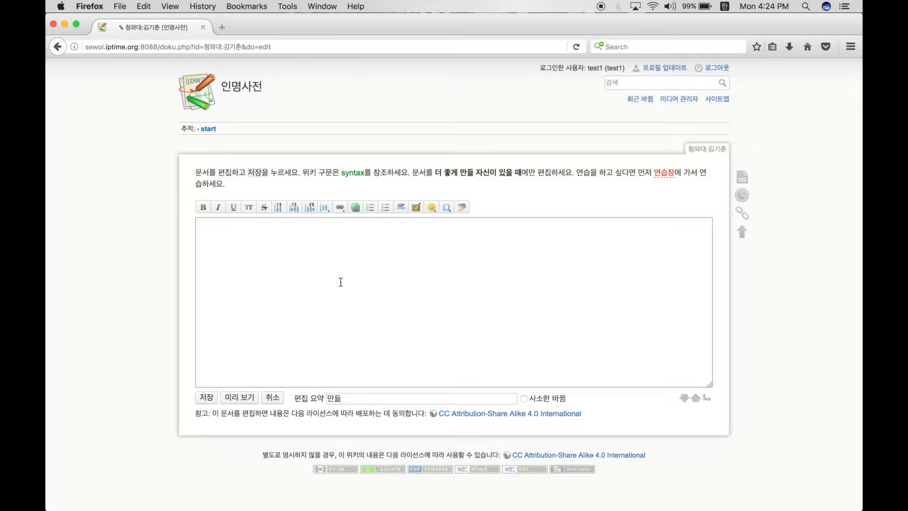
pyautogui.write('김기춘은 구속 수감중이다.')
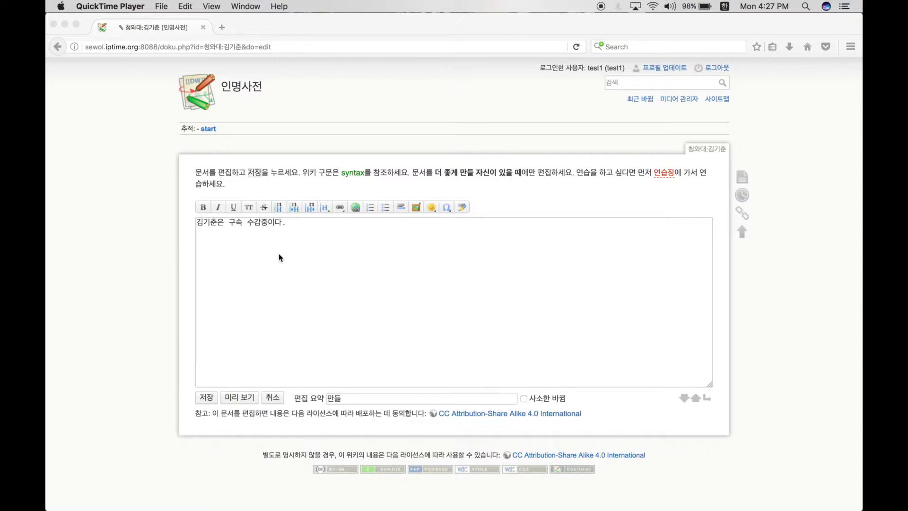
# - Make the word 구속 bold in the sentence and preview the page
pyautogui.click(243, 221)
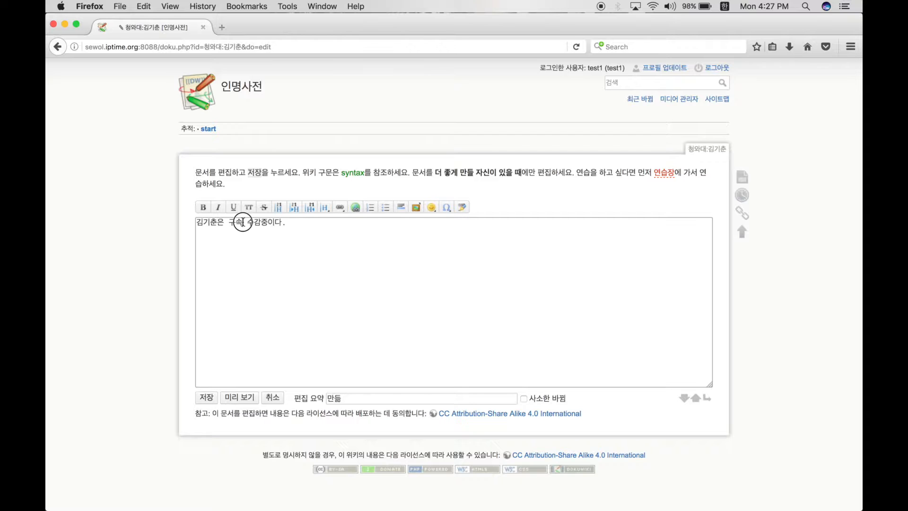
pyautogui.moveTo(243, 221)
pyautogui.mouseDown()
pyautogui.moveTo(216, 222)
pyautogui.moveTo(236, 223)
pyautogui.moveTo(229, 224)
pyautogui.mouseUp()
pyautogui.click(243, 222)
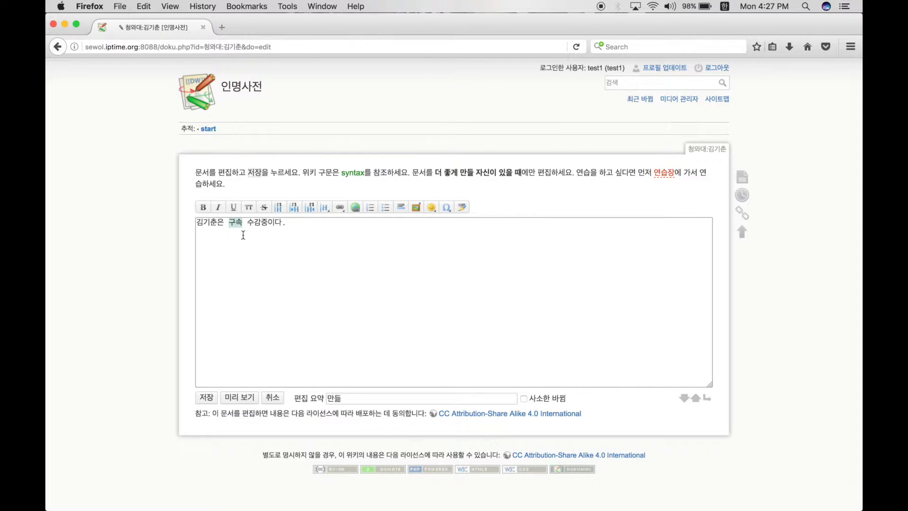
pyautogui.click(203, 208)
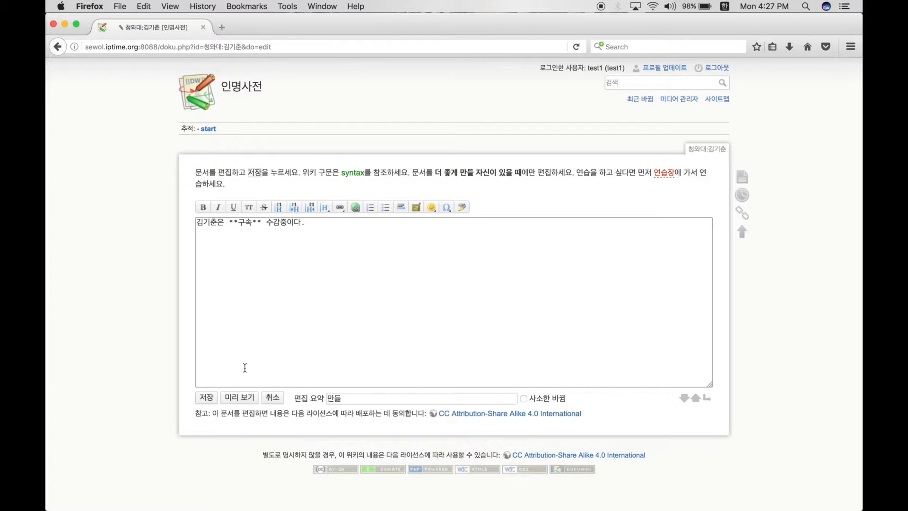
pyautogui.click(243, 402)
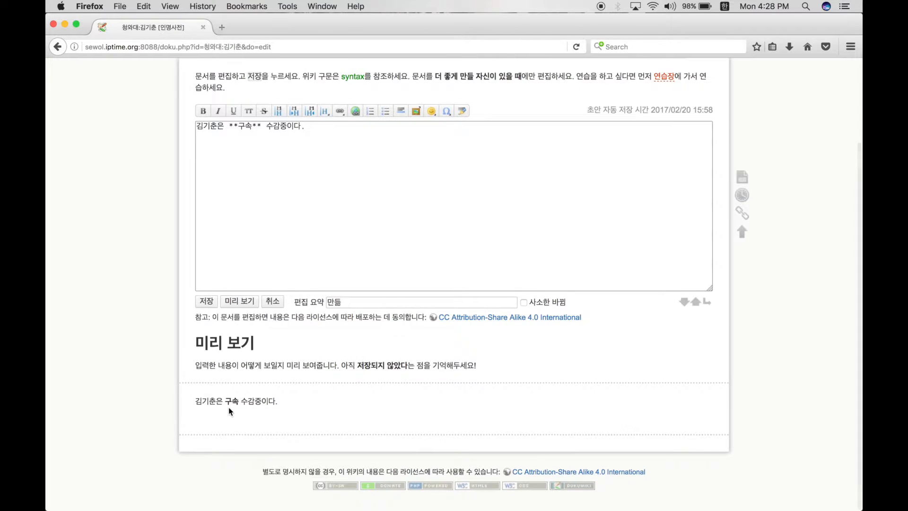
# - Italicize the name 김기춘 at the start of the sentence and preview the page
pyautogui.scroll(4, 248, 331)
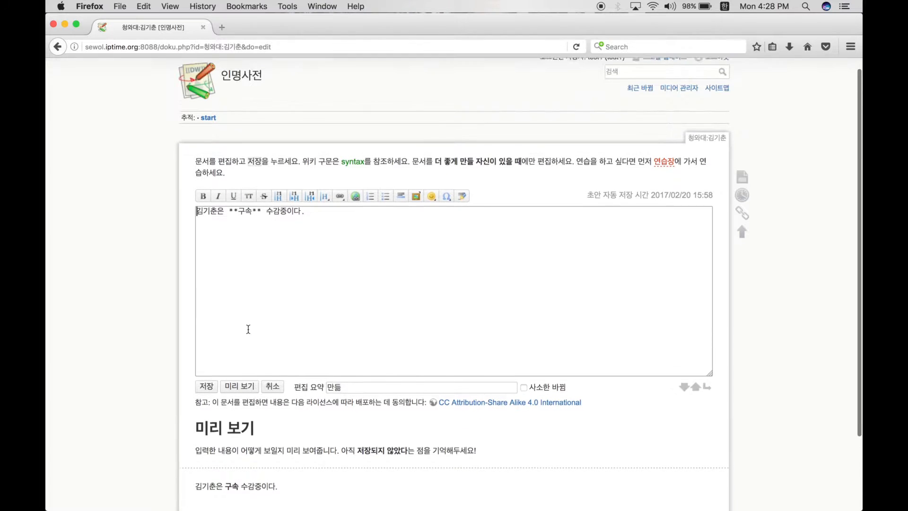
pyautogui.moveTo(216, 223); pyautogui.dragTo(197, 221)
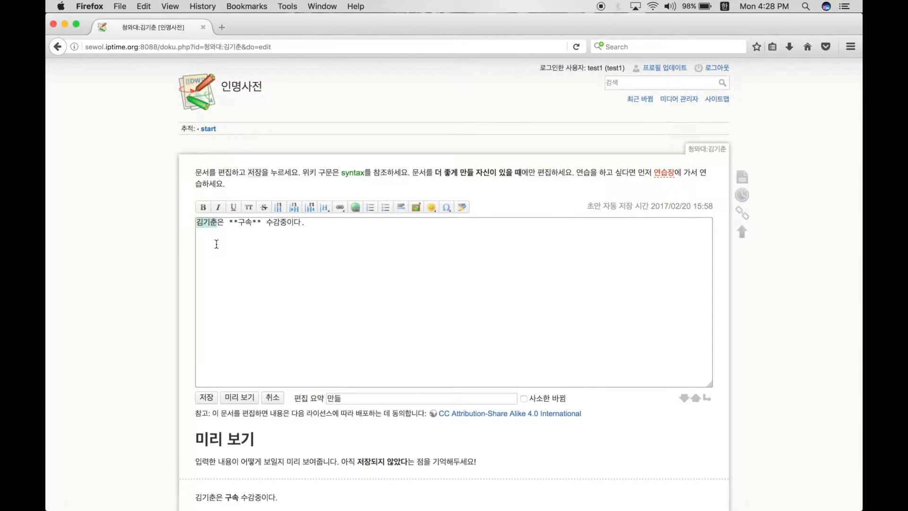
pyautogui.click(219, 208)
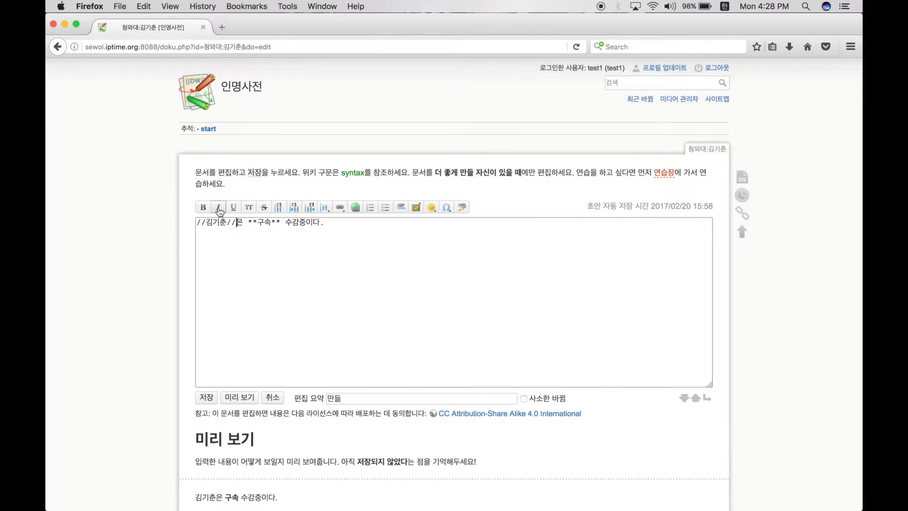
pyautogui.scroll(-3, 249, 280)
pyautogui.click(241, 325)
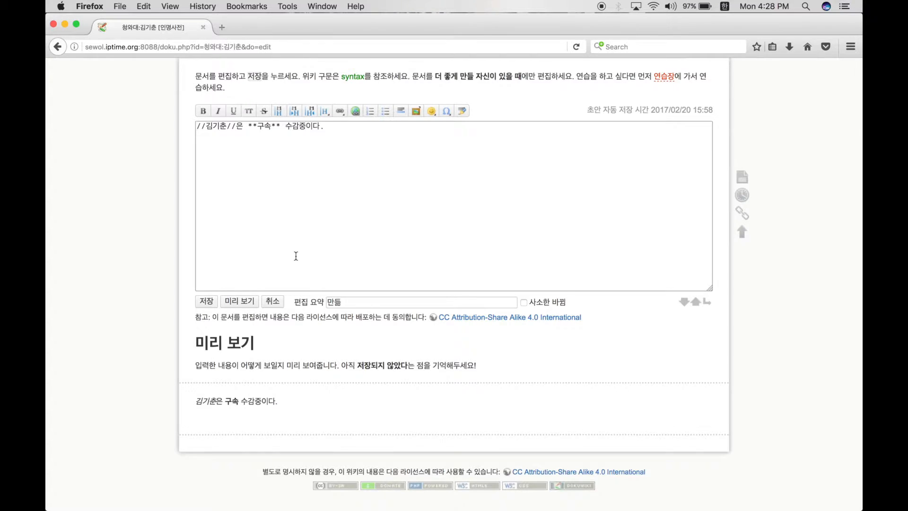
# - Underline 수감중 in the sentence and preview the page
pyautogui.scroll(3, 296, 256)
pyautogui.moveTo(285, 199); pyautogui.dragTo(307, 201)
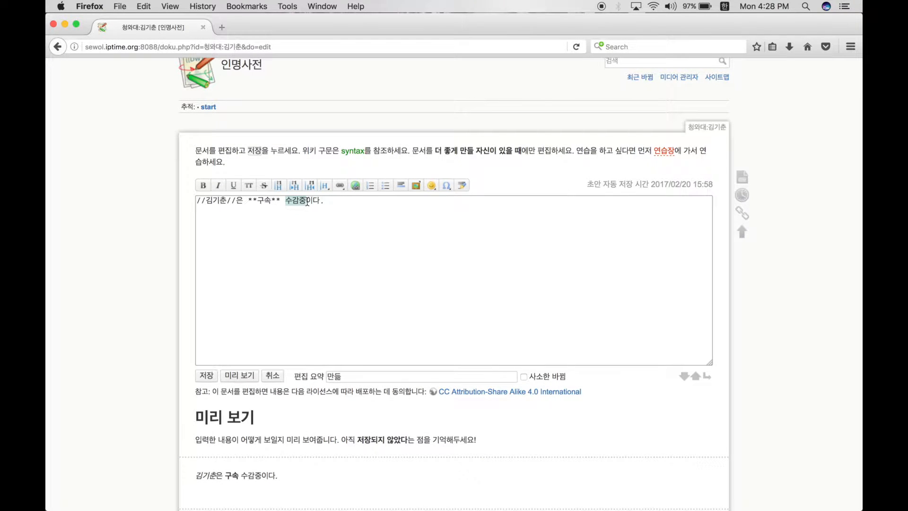
pyautogui.click(233, 185)
pyautogui.scroll(-1, 298, 287)
pyautogui.click(250, 349)
pyautogui.scroll(-2, 250, 339)
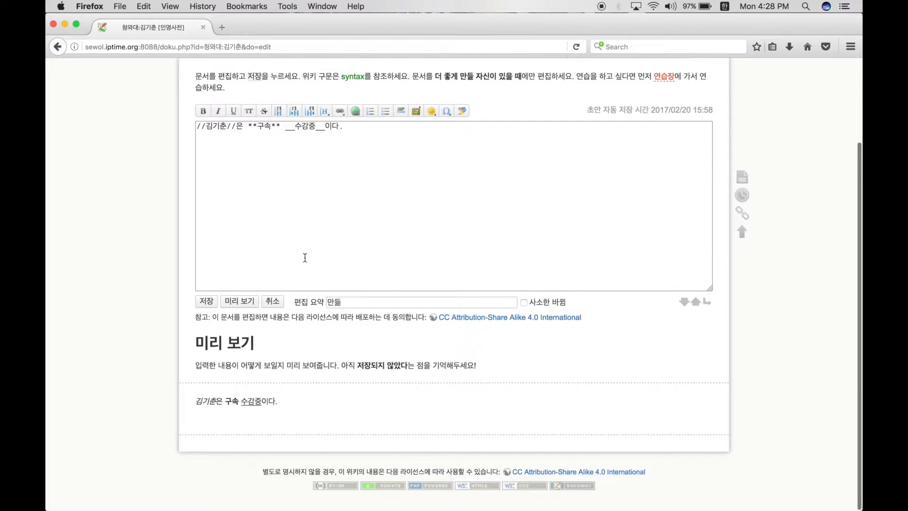
# - Duplicate the whole formatted sentence below the original, leaving one blank line between them
pyautogui.scroll(2, 307, 206)
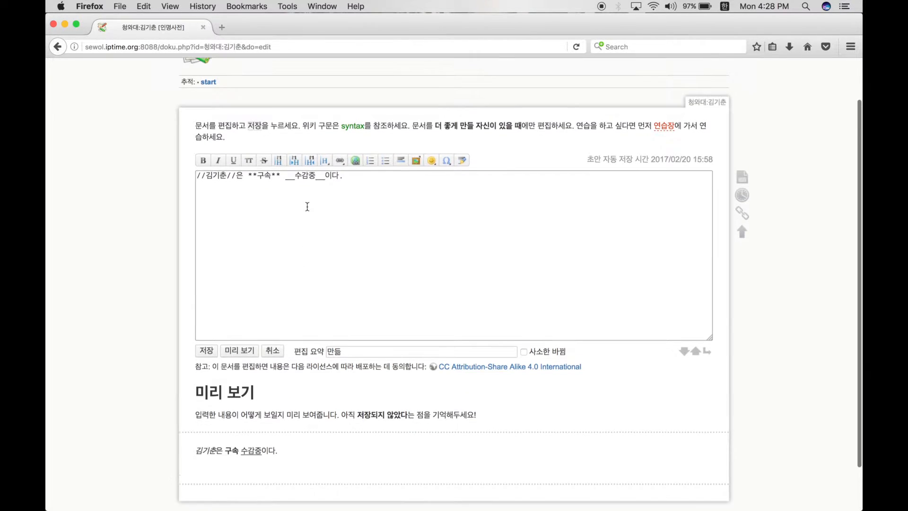
pyautogui.moveTo(345, 175); pyautogui.dragTo(191, 177)
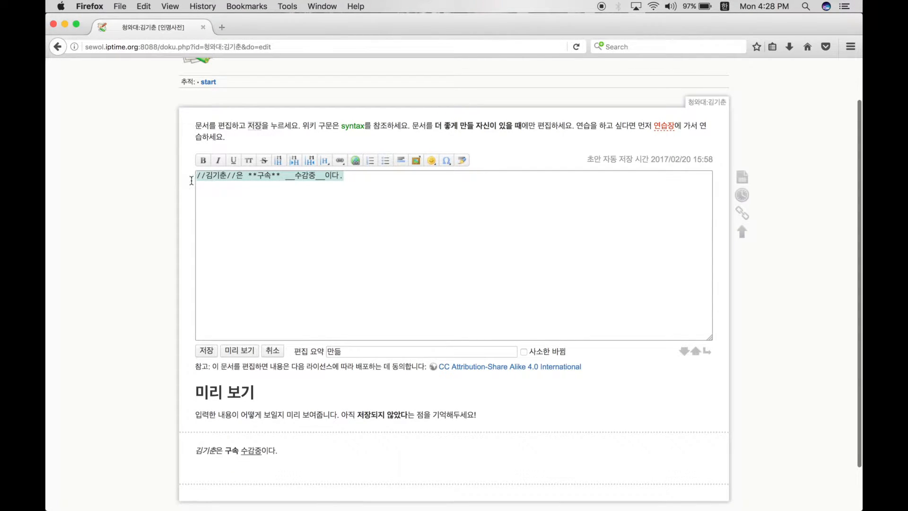
pyautogui.rightClick(250, 177)
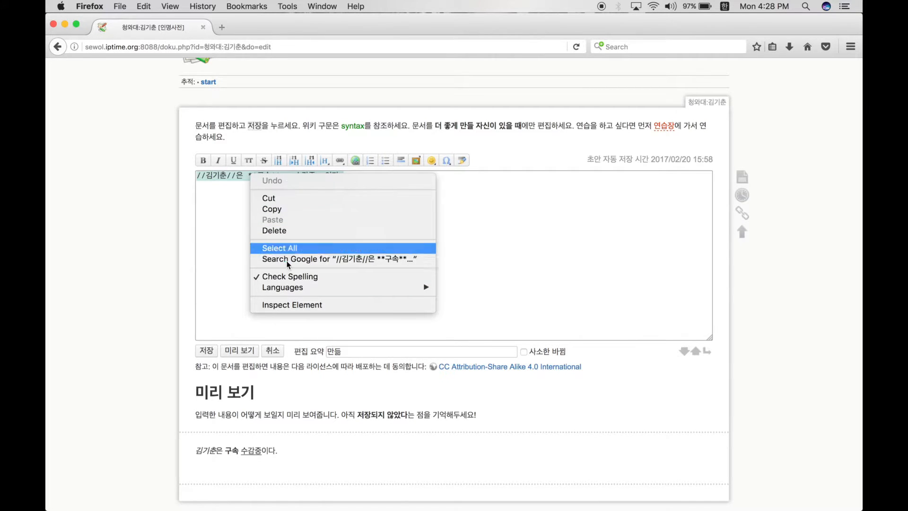
pyautogui.click(274, 210)
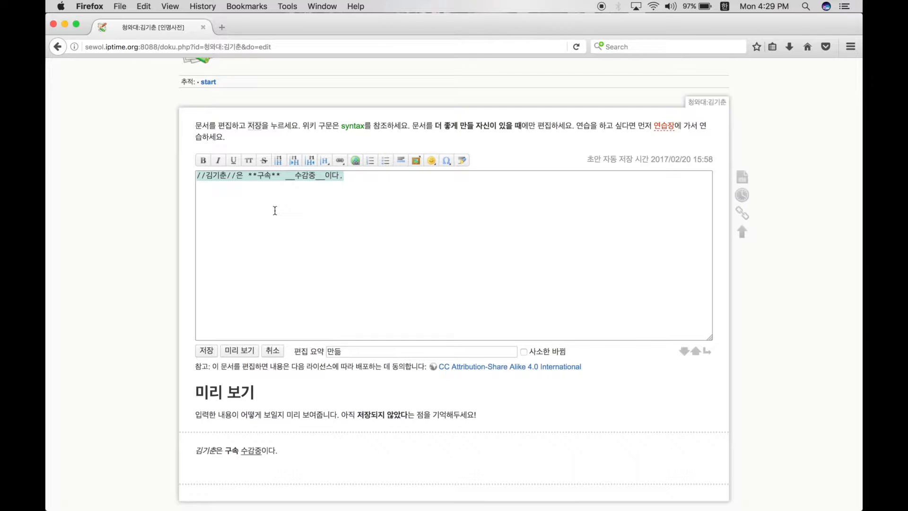
pyautogui.click(354, 204)
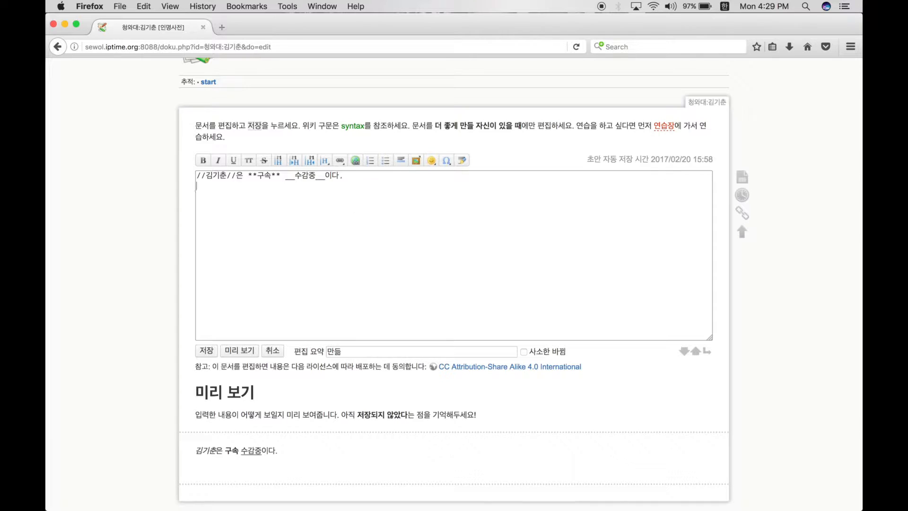
pyautogui.press('Return')
pyautogui.rightClick(215, 198)
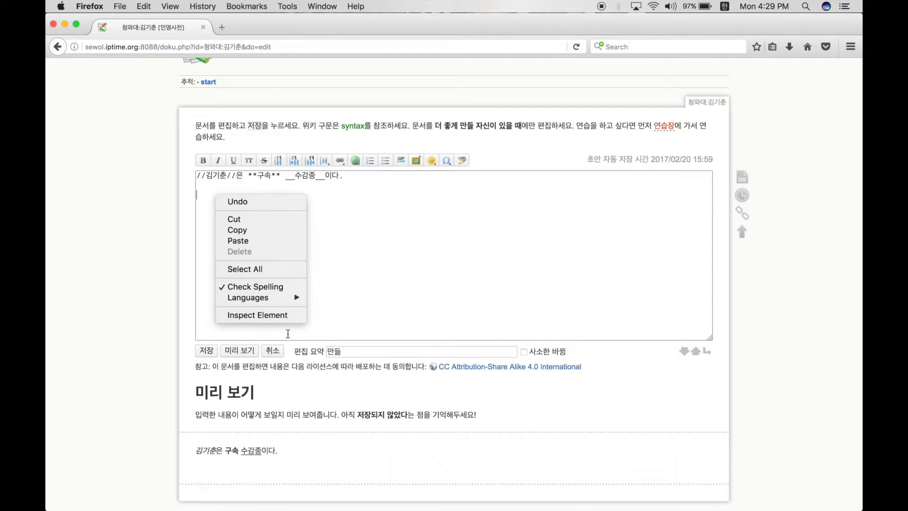
pyautogui.click(230, 242)
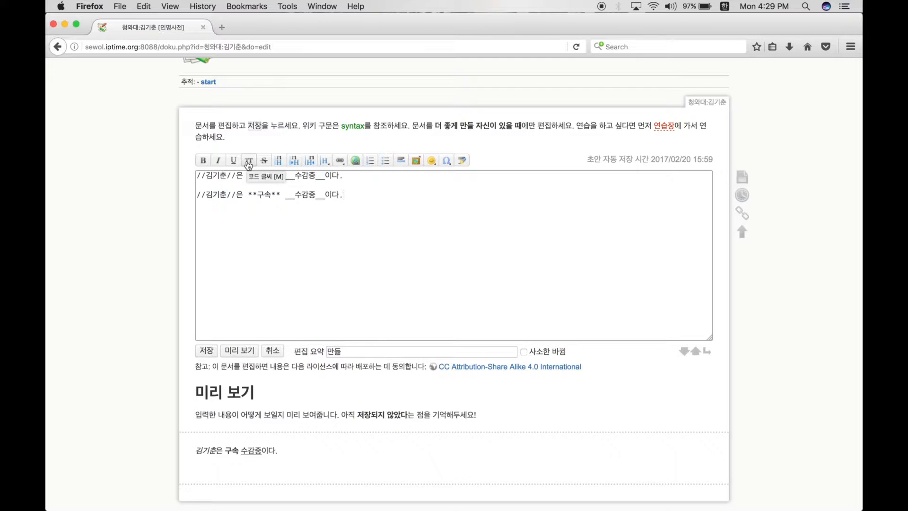
# - Apply the code font (코드 글씨) to the entire second sentence and preview the page
pyautogui.moveTo(347, 194); pyautogui.dragTo(189, 197)
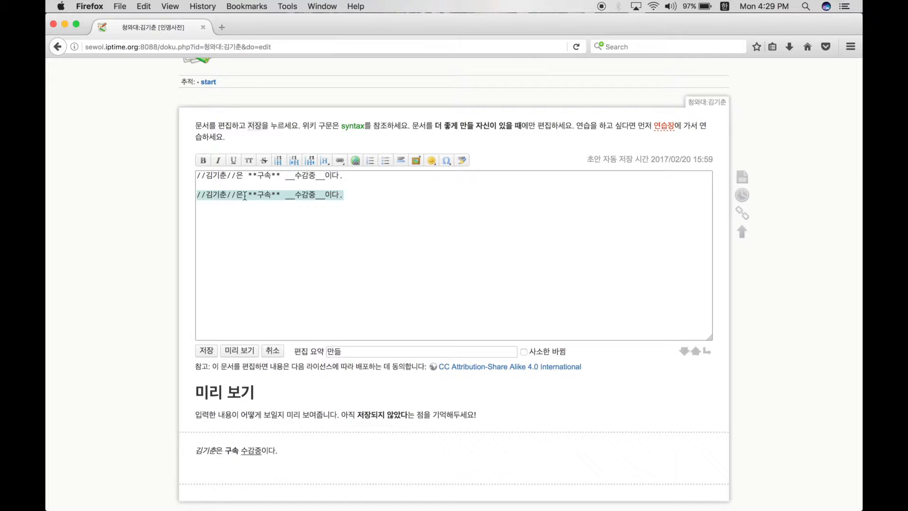
pyautogui.click(250, 163)
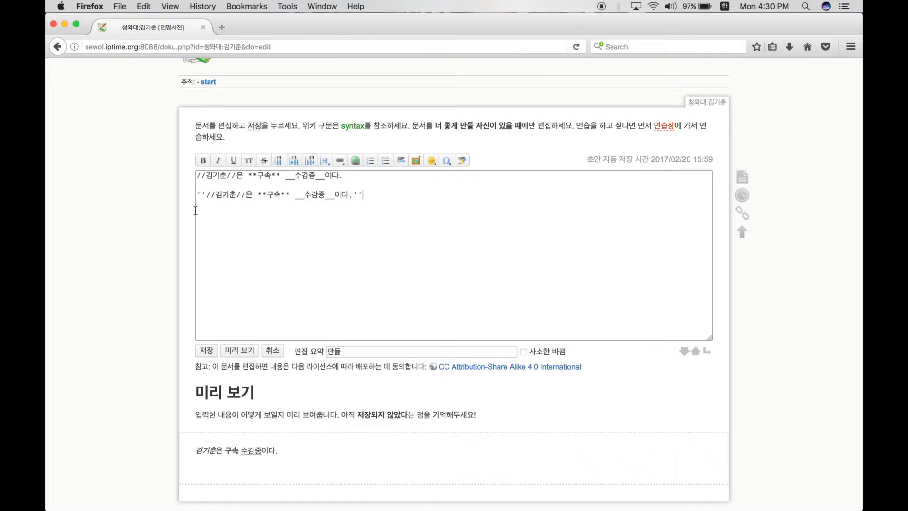
pyautogui.click(242, 350)
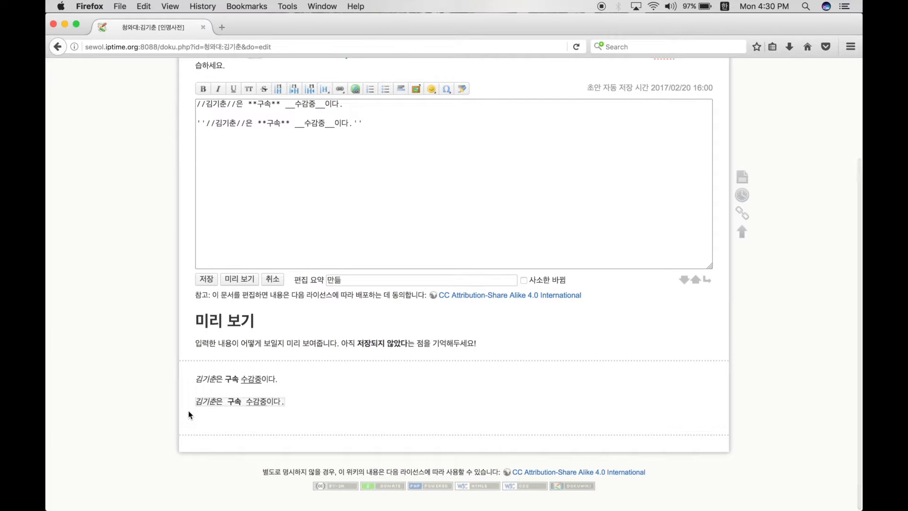
# - Copy the first formatted sentence and paste it below the code-font sentence, separated by a blank line
pyautogui.scroll(3, 228, 273)
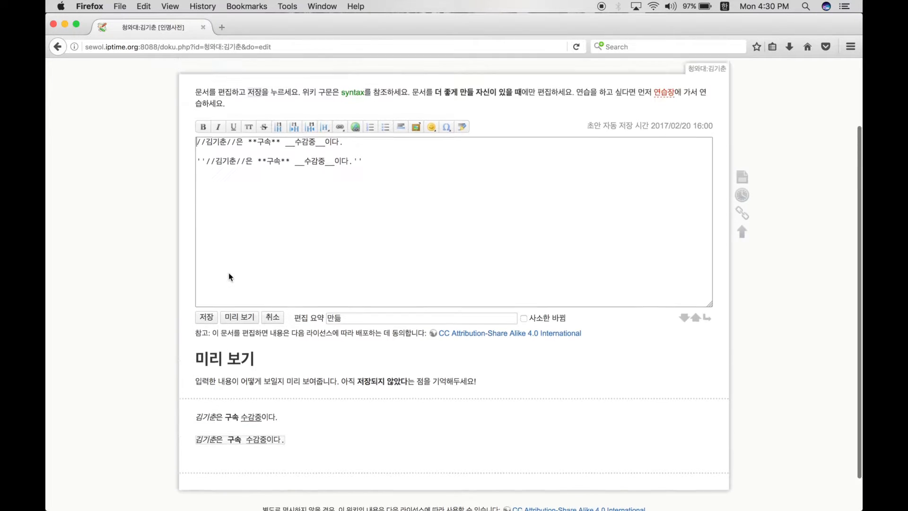
pyautogui.scroll(2, 229, 273)
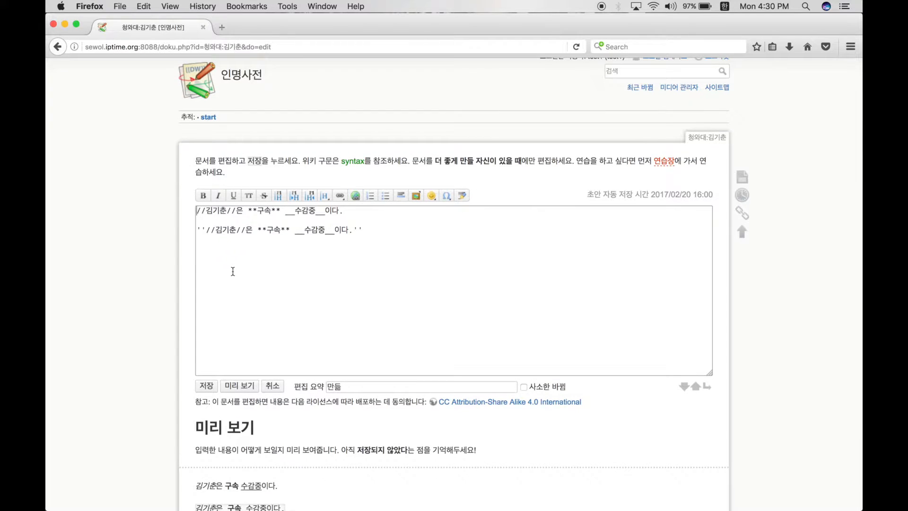
pyautogui.moveTo(353, 211); pyautogui.dragTo(212, 210)
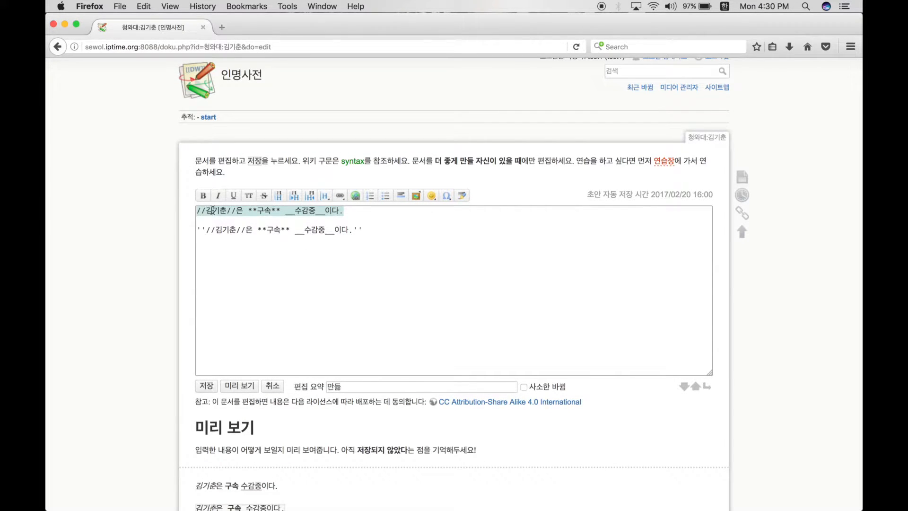
pyautogui.rightClick(213, 210)
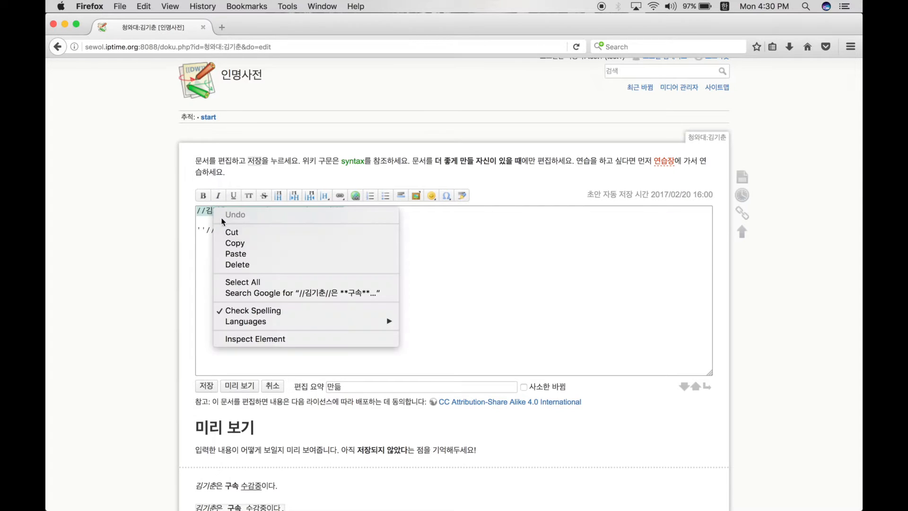
pyautogui.click(236, 243)
pyautogui.click(387, 232)
pyautogui.press('Return')
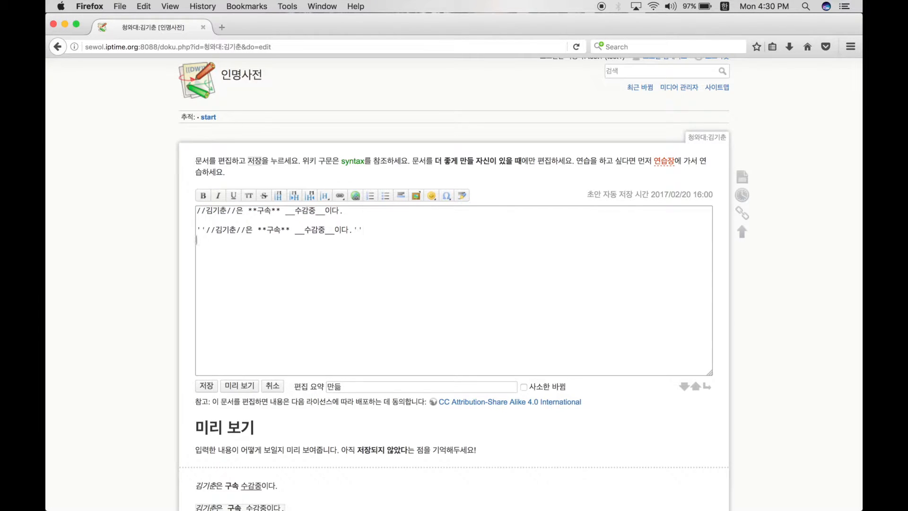
pyautogui.click(212, 243)
pyautogui.rightClick(212, 243)
pyautogui.click(231, 286)
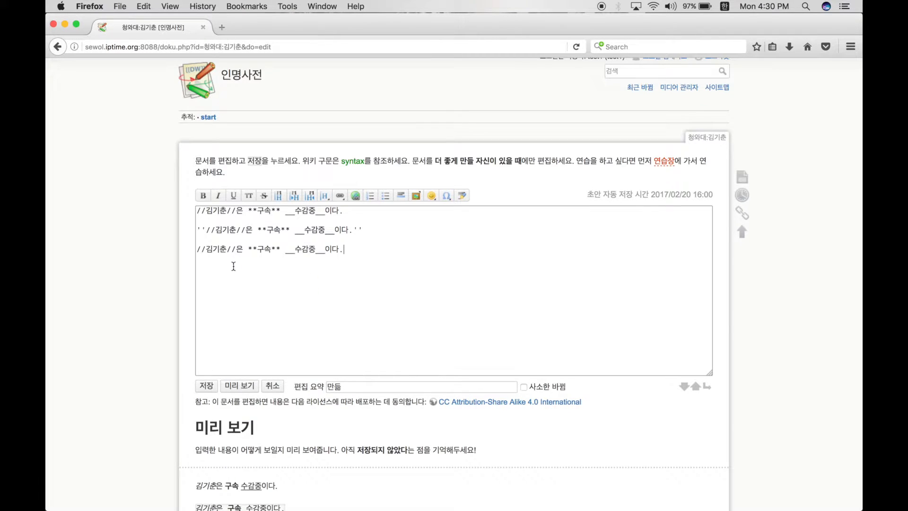
# - Strike through 김기춘 in the third sentence and preview the page
pyautogui.moveTo(226, 250); pyautogui.dragTo(207, 252)
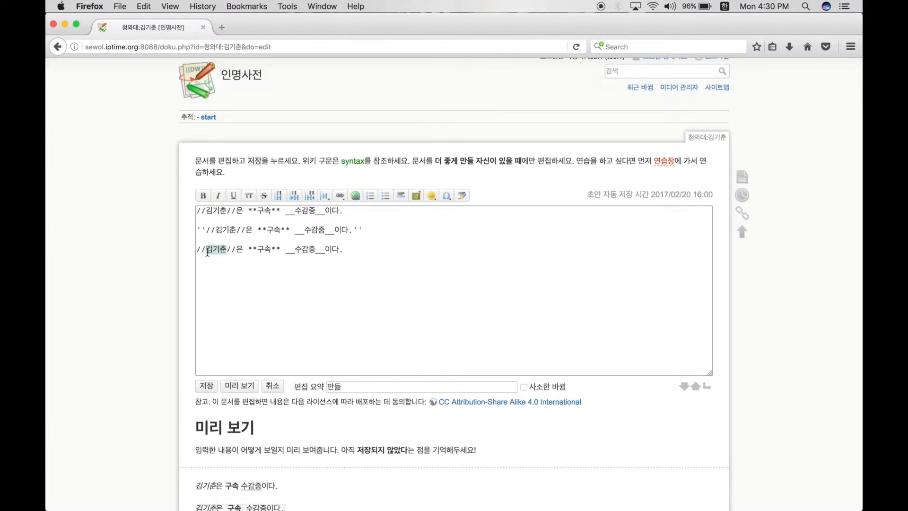
pyautogui.click(264, 195)
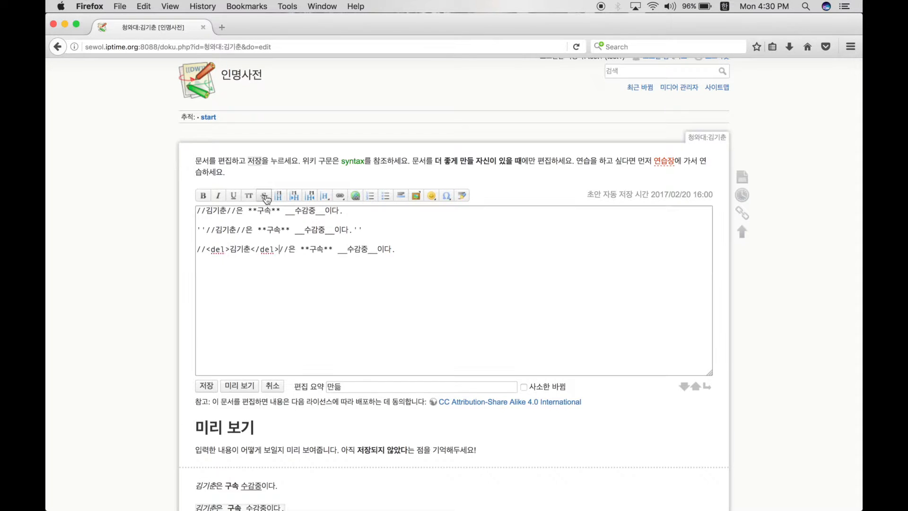
pyautogui.scroll(-2, 278, 308)
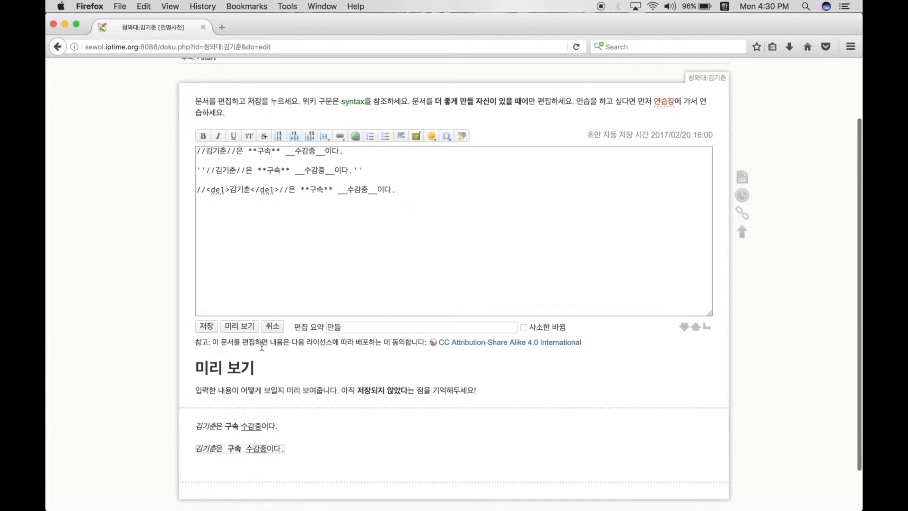
pyautogui.click(240, 326)
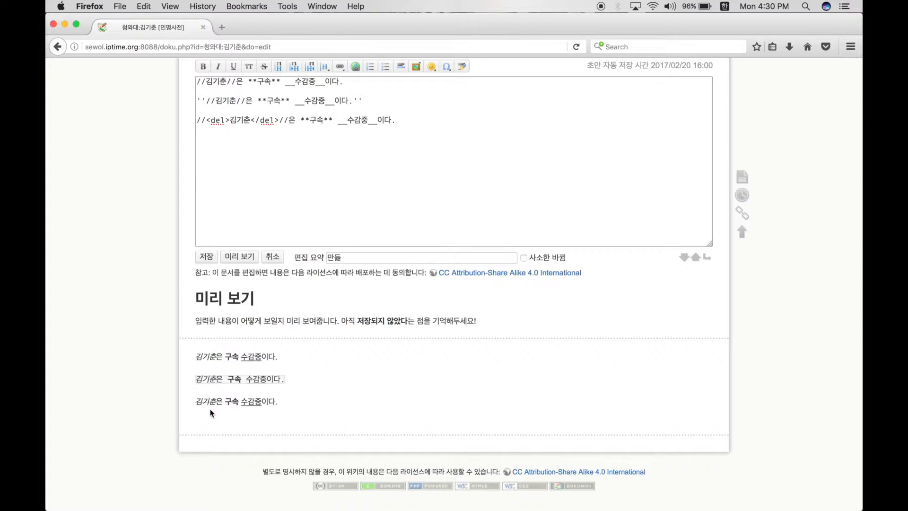
pyautogui.scroll(3, 280, 276)
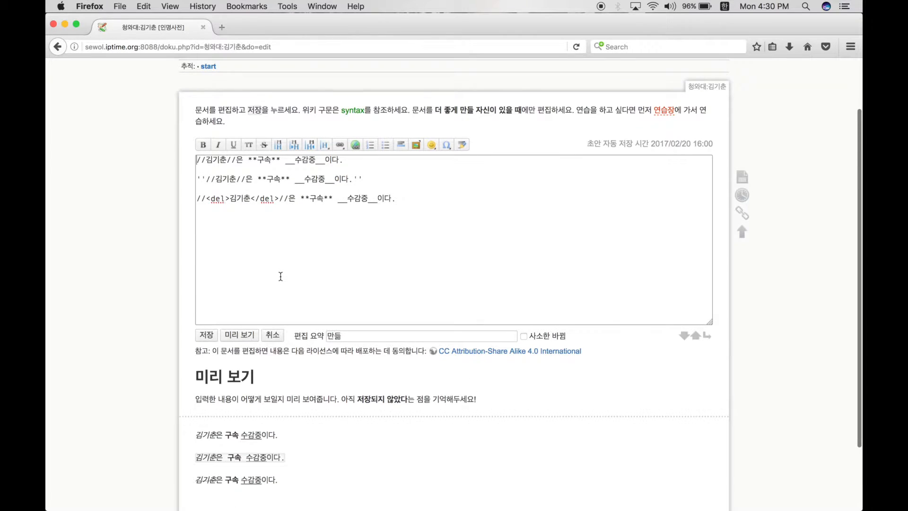
pyautogui.scroll(1, 281, 276)
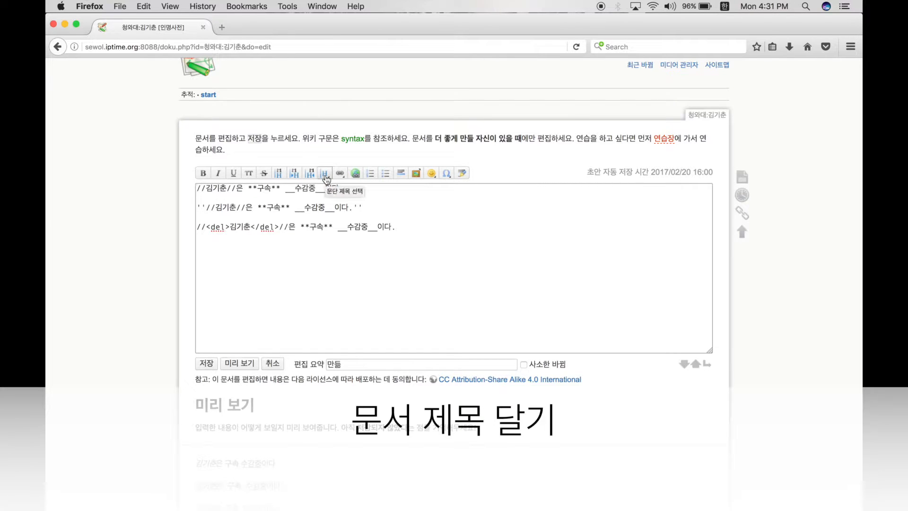
# - Save the formatted page and reopen it for editing
pyautogui.scroll(-2, 290, 272)
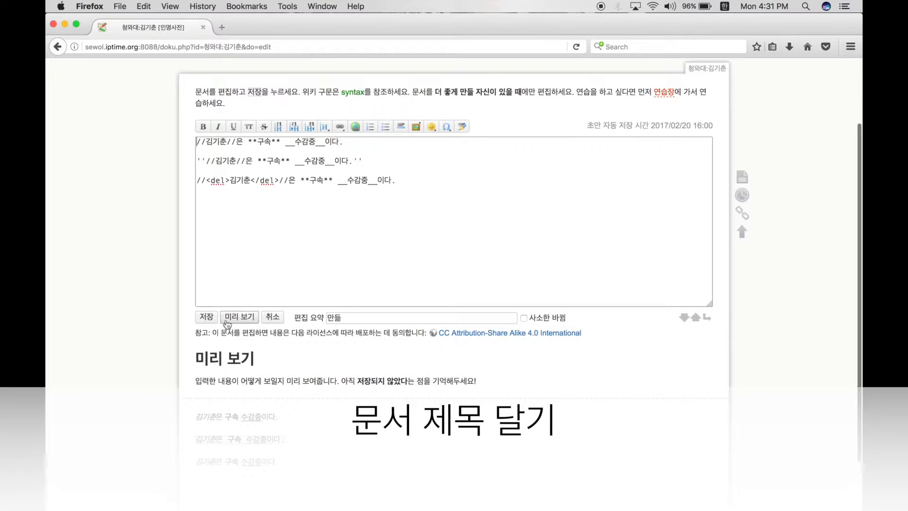
pyautogui.click(207, 317)
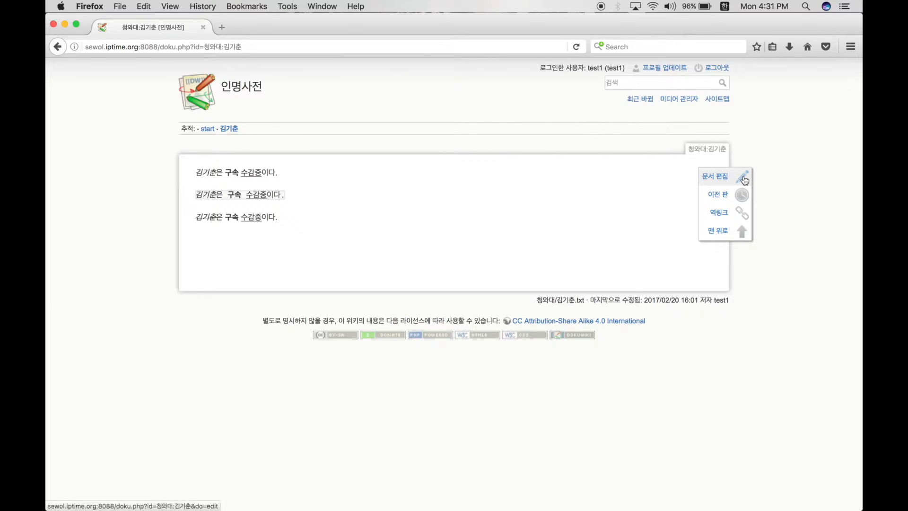
pyautogui.click(721, 175)
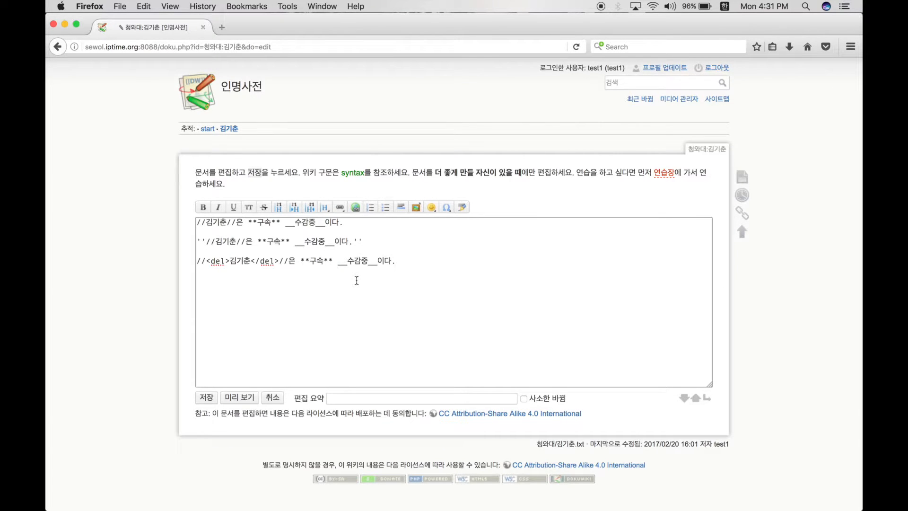
# - Add blank lines above the first sentence, insert a top-level heading 김기춘 there, and save the page
pyautogui.press('Return')
pyautogui.press('Return')
pyautogui.press('Return')
pyautogui.press('Up')
pyautogui.press('Up')
pyautogui.press('Up')
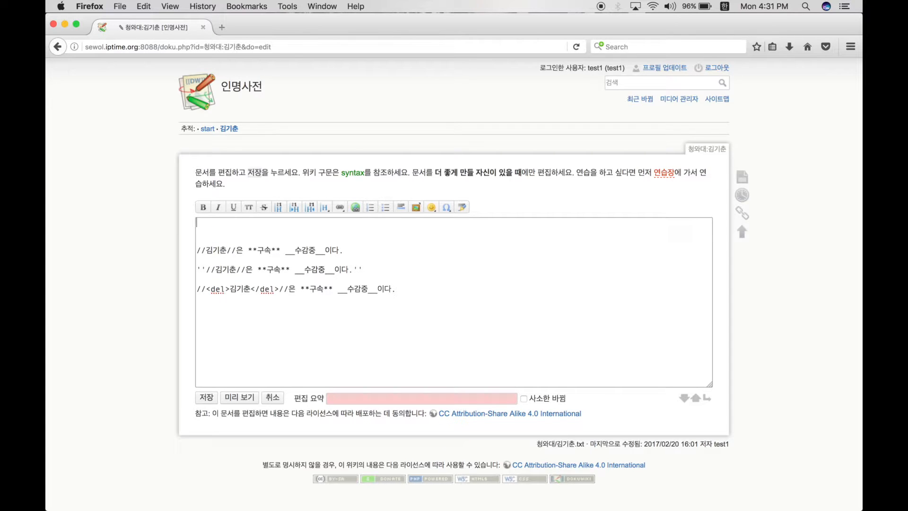
pyautogui.click(280, 208)
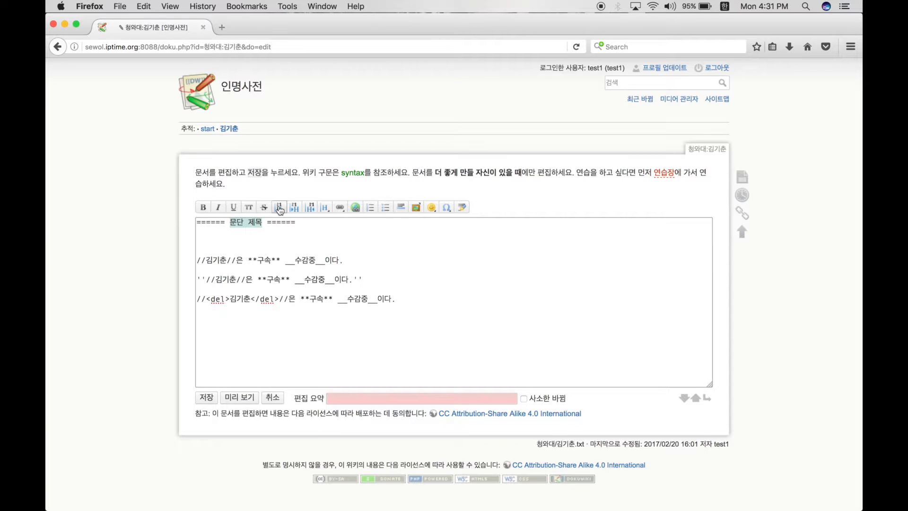
pyautogui.write('김기춘')
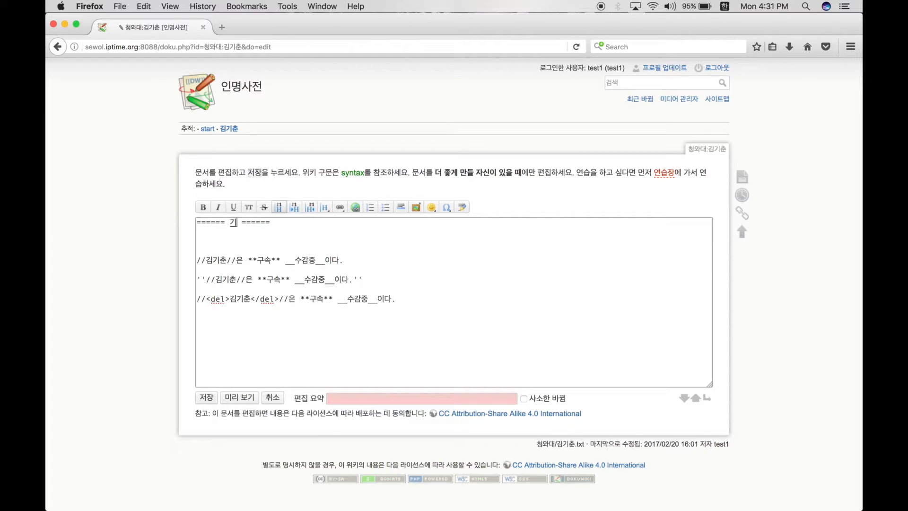
pyautogui.write('ㄴ')
pyautogui.click(208, 398)
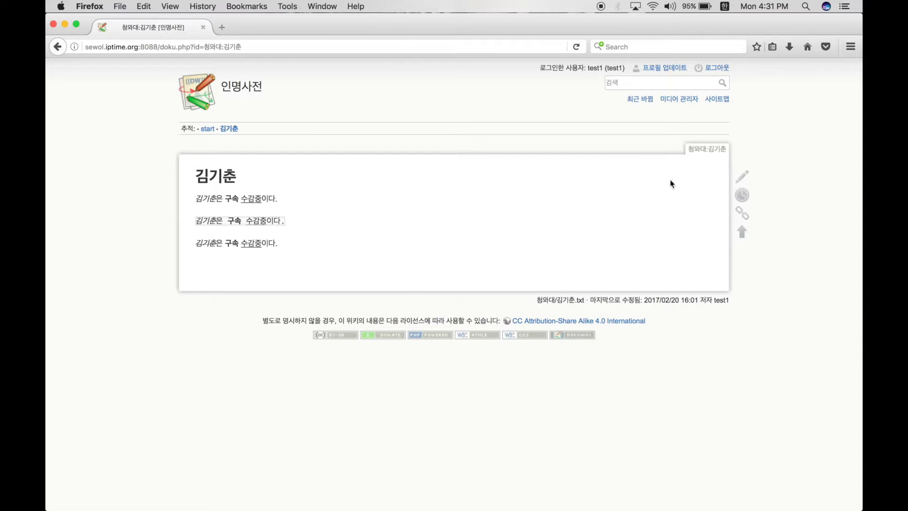
# - Reopen the page for editing and insert a lower-level heading 이력 directly below the 김기춘 heading
pyautogui.click(742, 180)
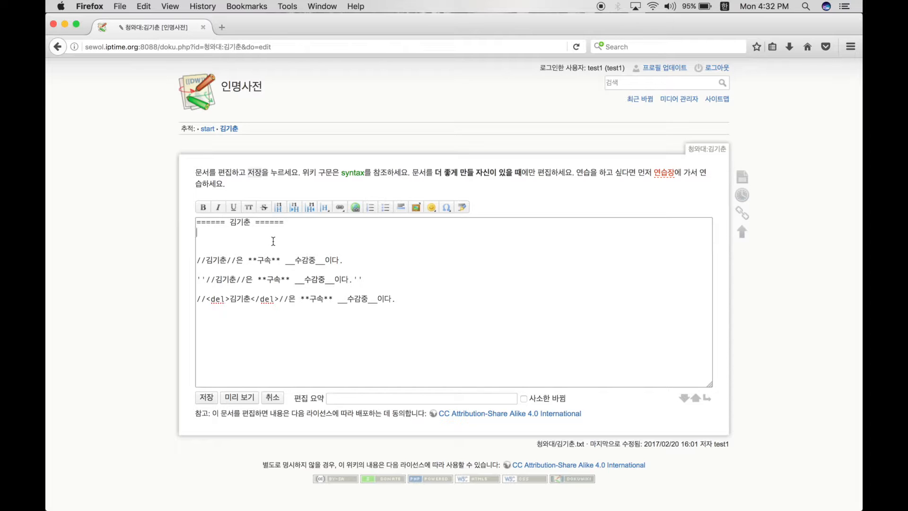
pyautogui.click(294, 207)
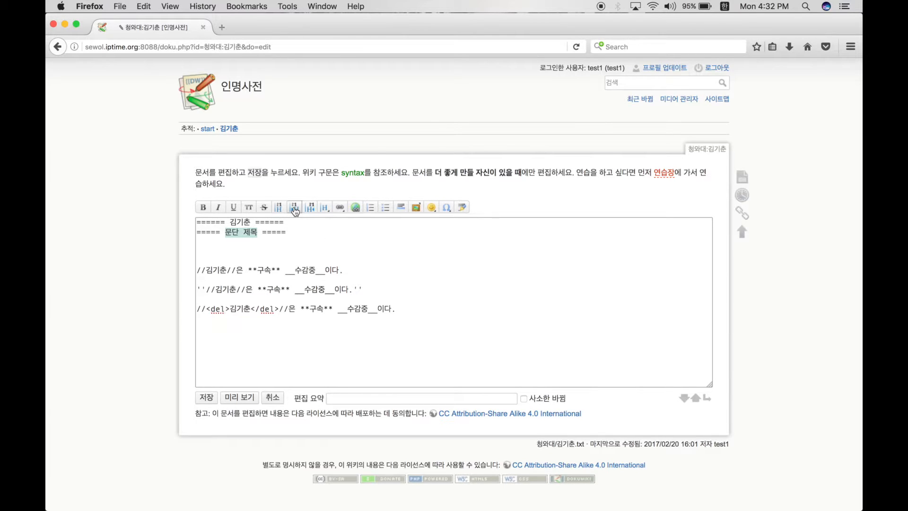
pyautogui.moveTo(229, 222); pyautogui.dragTo(198, 235)
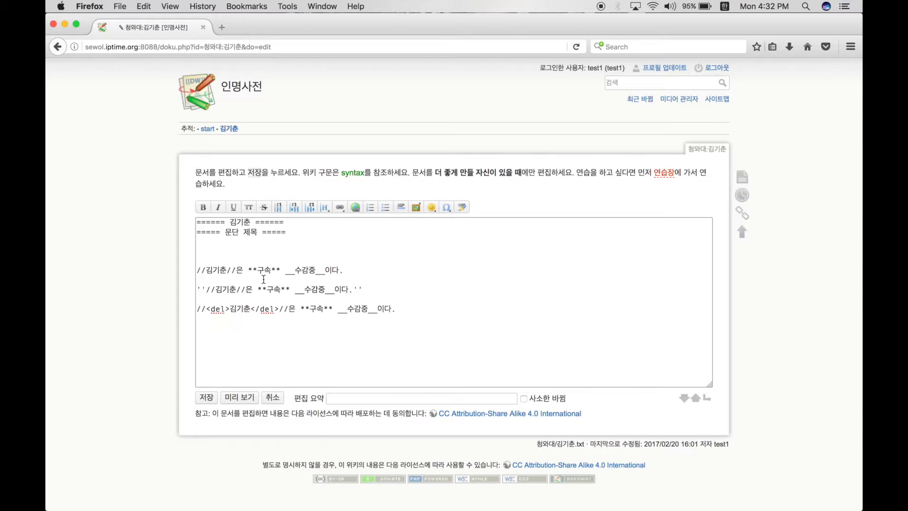
pyautogui.press('BackSpace')
pyautogui.press('BackSpace')
pyautogui.press('BackSpace')
pyautogui.press('BackSpace')
pyautogui.press('BackSpace')
pyautogui.write('이력')
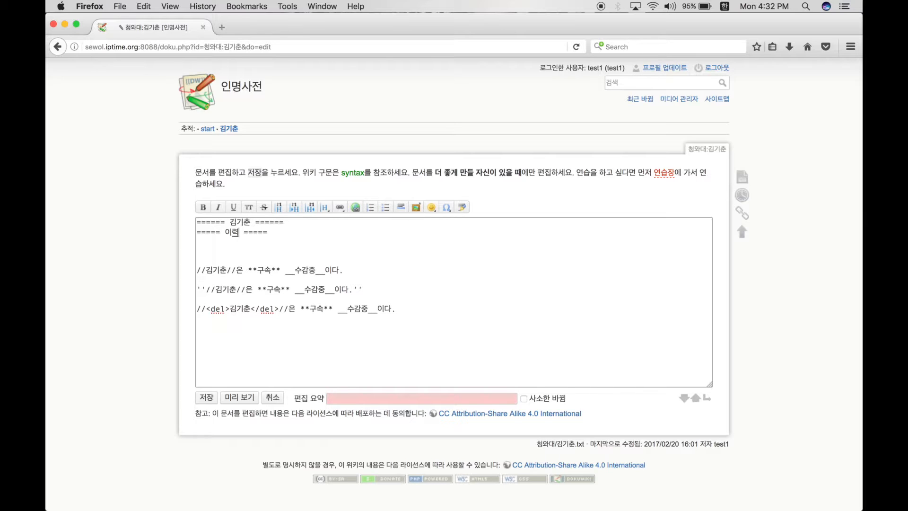
# - Insert a heading 관련사건 one level lower, directly below the 이력 heading, and save the page
pyautogui.click(280, 238)
pyautogui.click(294, 208)
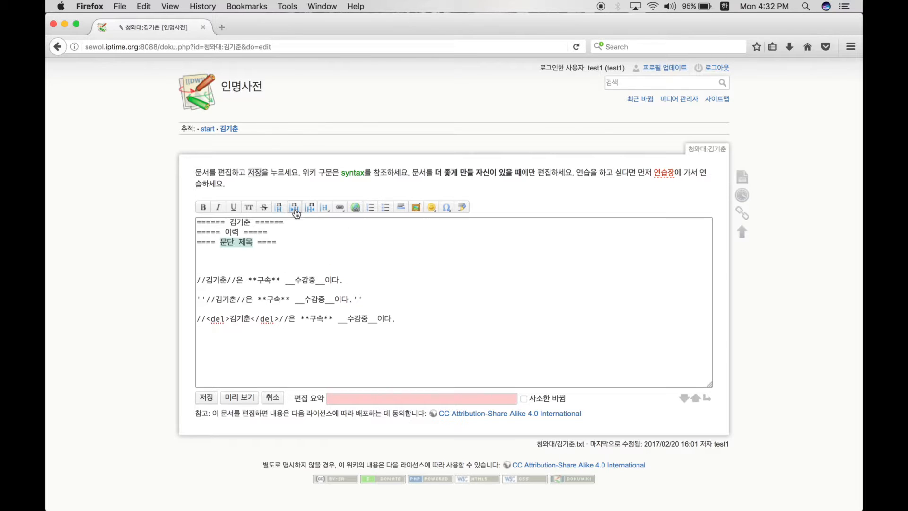
pyautogui.click(221, 232)
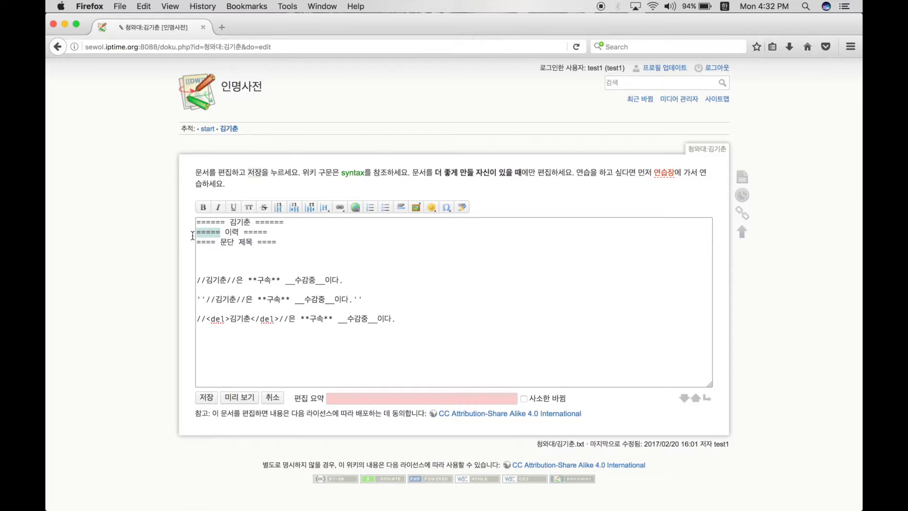
pyautogui.moveTo(216, 242); pyautogui.dragTo(195, 243)
pyautogui.click(252, 241)
pyautogui.press('BackSpace')
pyautogui.press('BackSpace')
pyautogui.press('BackSpace')
pyautogui.press('BackSpace')
pyautogui.press('BackSpace')
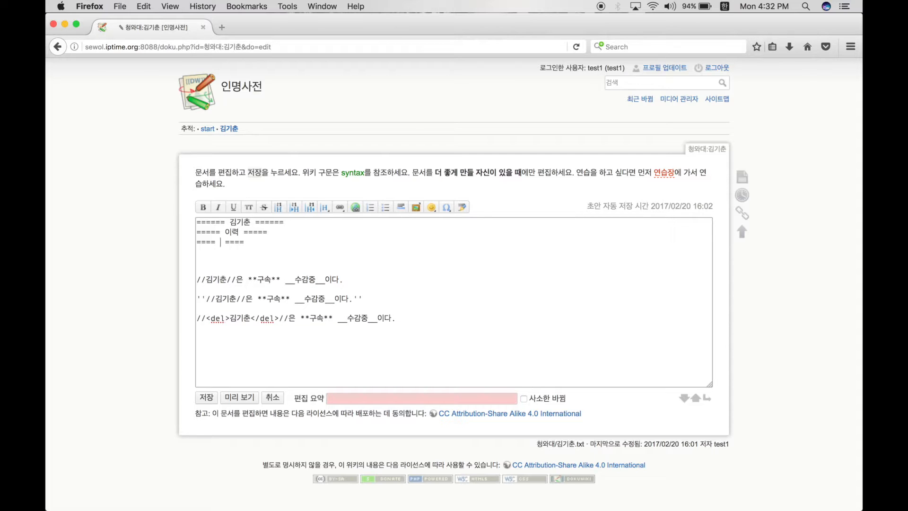
pyautogui.write('관련사건')
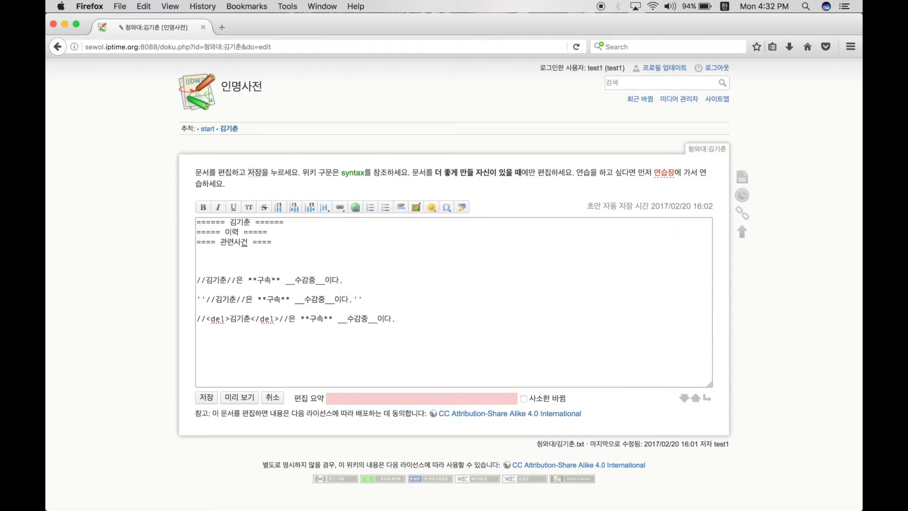
pyautogui.click(206, 399)
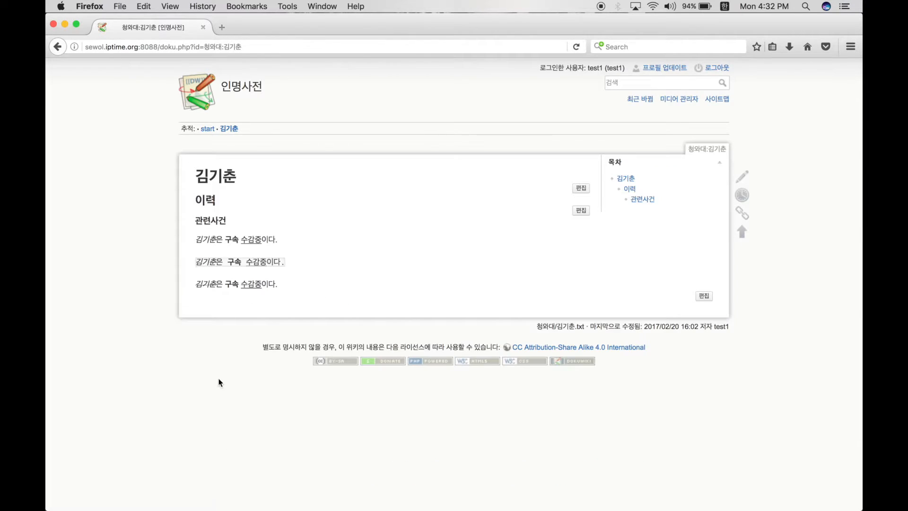
# - Examine the three heading levels on the saved page and try the 김기춘, 이력 and 관련사건 links in the table of contents
pyautogui.moveTo(194, 176); pyautogui.dragTo(192, 223)
pyautogui.click(231, 221)
pyautogui.click(227, 220)
pyautogui.click(289, 222)
pyautogui.click(642, 202)
pyautogui.click(629, 189)
pyautogui.click(625, 177)
pyautogui.click(629, 189)
pyautogui.click(643, 201)
# - Reopen the saved page for editing
pyautogui.click(720, 178)
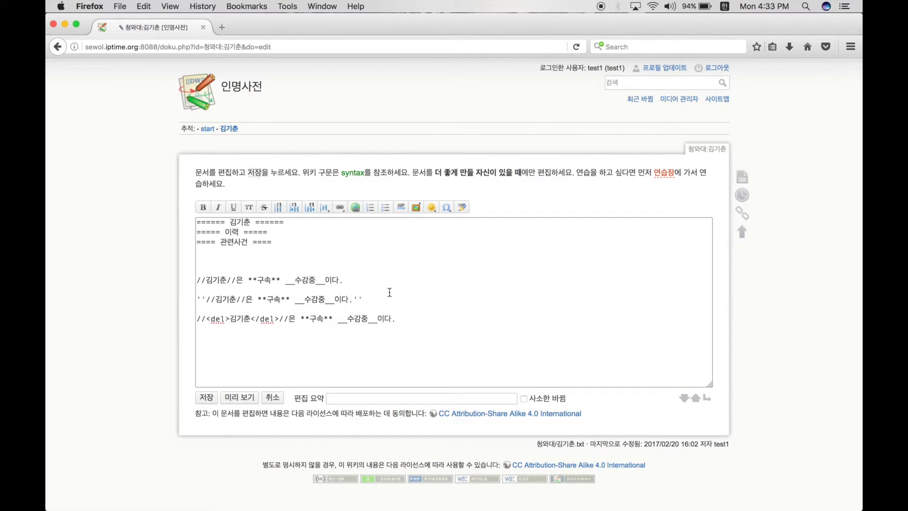
# - Add the note (하위) after the 이력 heading and (하위의 하위) after the 관련사건 heading
pyautogui.click(310, 223)
pyautogui.press('Down')
pyautogui.write('(하위)')
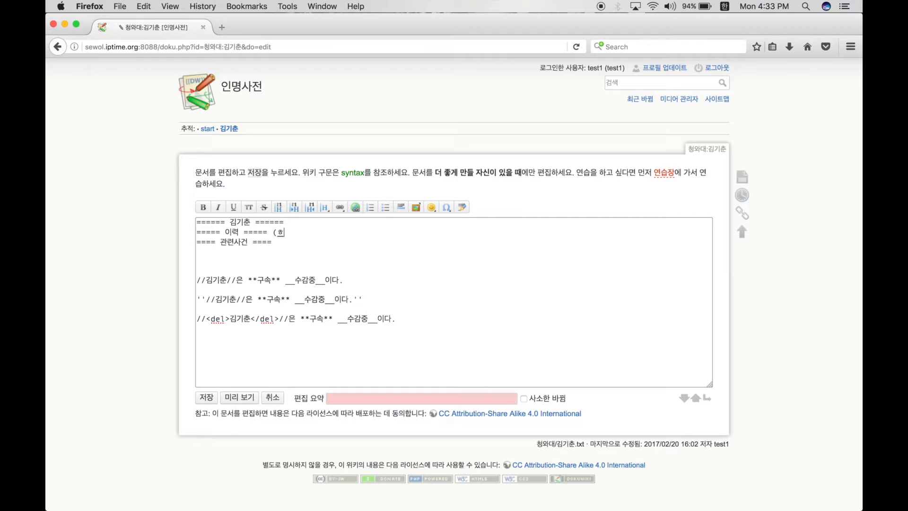
pyautogui.write(' (ㅏ해')
pyautogui.press('BackSpace')
pyautogui.press('BackSpace')
pyautogui.write('하위)')
pyautogui.press('Left')
pyautogui.write('의 하위')
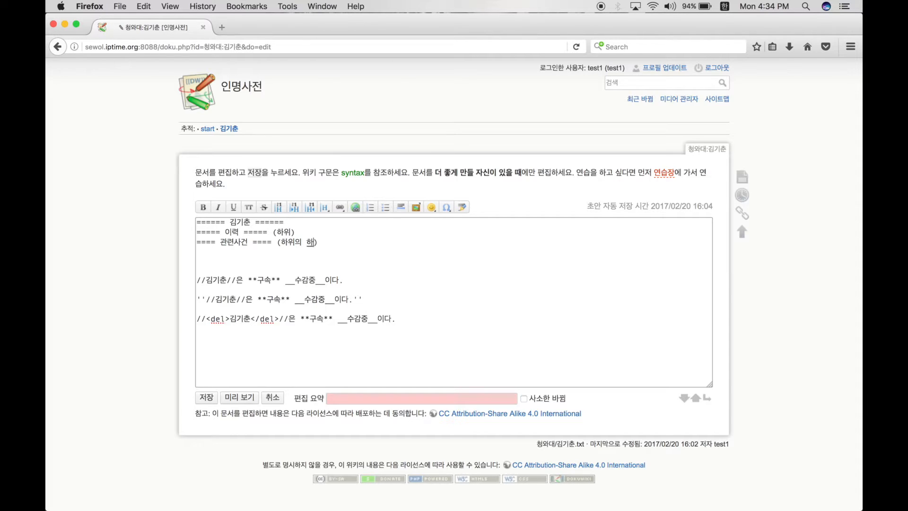
# - Add the note (동급) after the 김기춘 heading
pyautogui.press('Up')
pyautogui.press('Up')
pyautogui.write('(')
pyautogui.write('도')
pyautogui.write('ㅇ급')
pyautogui.write(')')
pyautogui.click(325, 208)
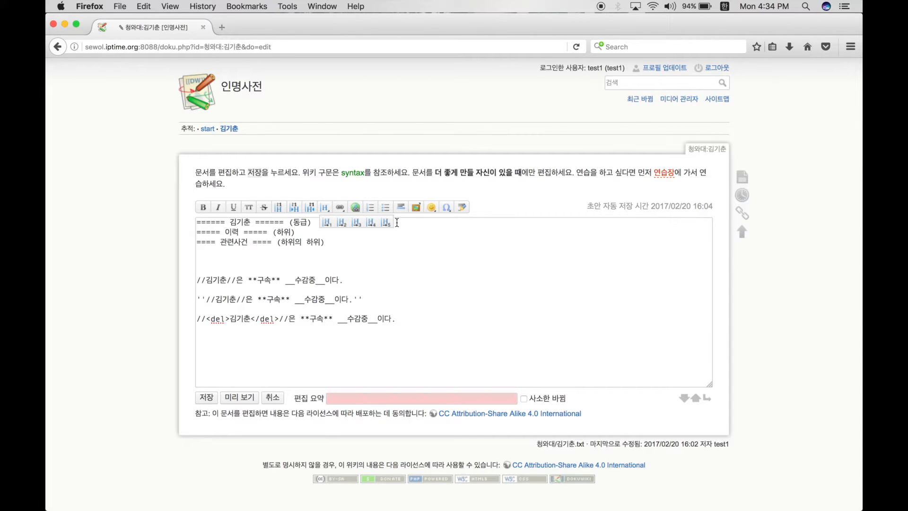
pyautogui.click(326, 209)
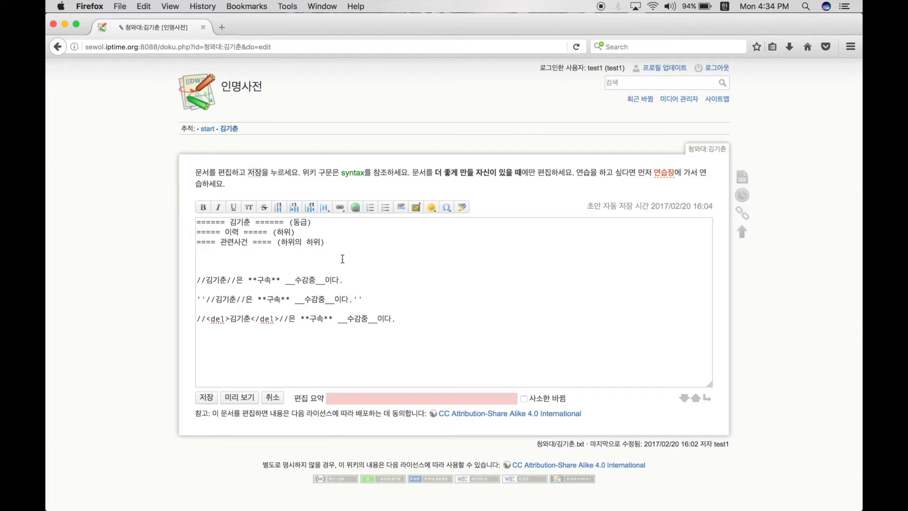
# - Remove the parenthesised level notes after the 관련사건, 이력 and 김기춘 headings
pyautogui.click(346, 241)
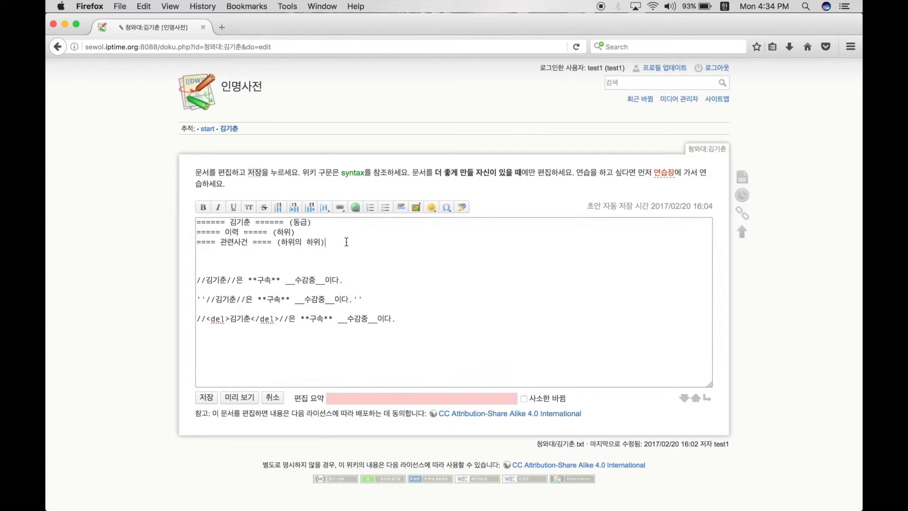
pyautogui.press('BackSpace')
pyautogui.press('BackSpace')
pyautogui.press('BackSpace')
pyautogui.press('BackSpace')
pyautogui.press('BackSpace')
pyautogui.press('BackSpace')
pyautogui.press('BackSpace')
pyautogui.press('BackSpace')
pyautogui.press('BackSpace')
pyautogui.press('Up')
pyautogui.press('End')
pyautogui.press('BackSpace')
pyautogui.press('BackSpace')
pyautogui.press('BackSpace')
pyautogui.press('BackSpace')
pyautogui.press('BackSpace')
pyautogui.press('End')
pyautogui.press('BackSpace')
pyautogui.press('BackSpace')
pyautogui.press('BackSpace')
pyautogui.press('BackSpace')
pyautogui.press('BackSpace')
pyautogui.click(257, 261)
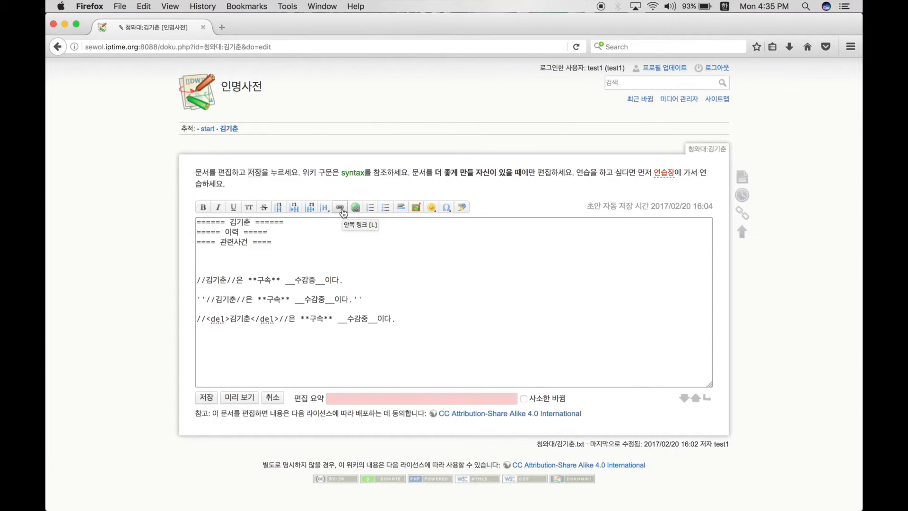
# - Insert an empty line between the 이력 and 관련사건 headings
pyautogui.click(299, 232)
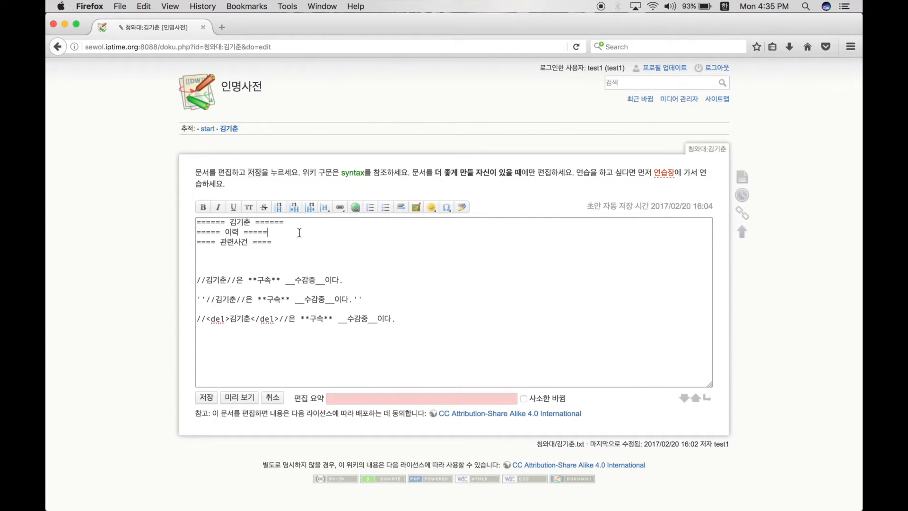
pyautogui.press('Return')
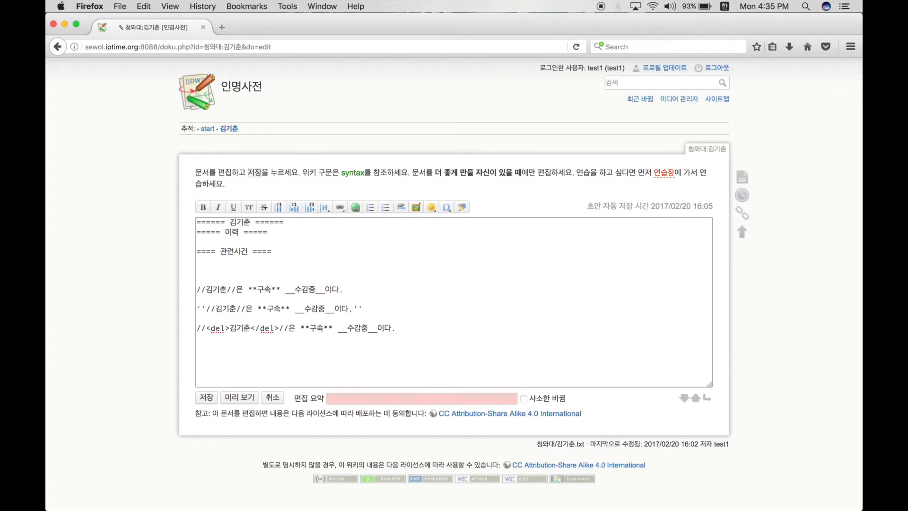
pyautogui.write('김기춘')
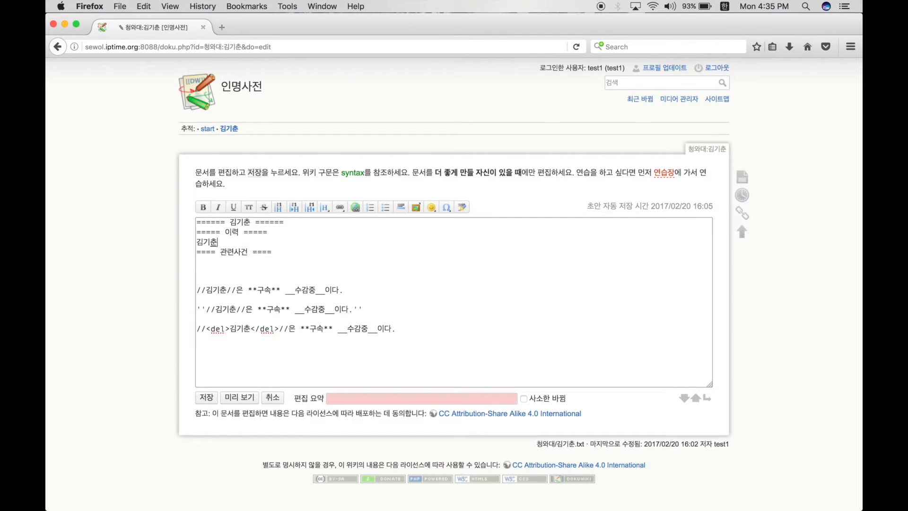
pyautogui.write('은')
pyautogui.press('BackSpace')
pyautogui.press('BackSpace')
pyautogui.press('BackSpace')
pyautogui.press('BackSpace')
pyautogui.press('BackSpace')
# - Write the sentence 2013년 8월 5일 박근혜 정부의 두 번재 대통령비서실장으로 임명되었다. under the 이력 heading
pyautogui.write('2')
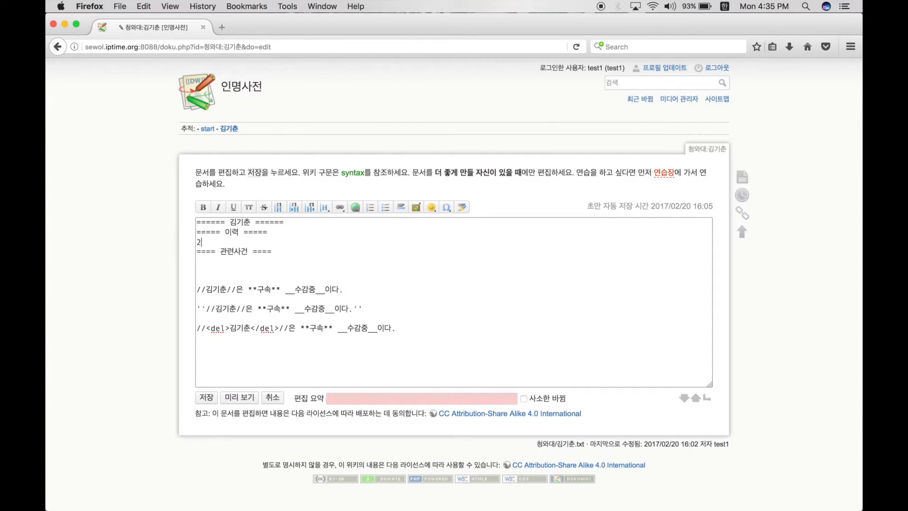
pyautogui.write('013년 8')
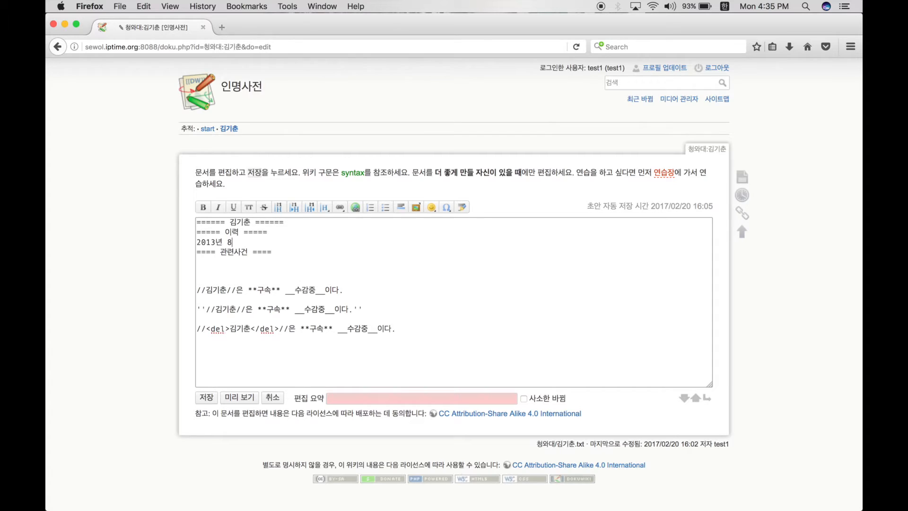
pyautogui.write('월 5일 박근혜 제정부의 두 베번재')
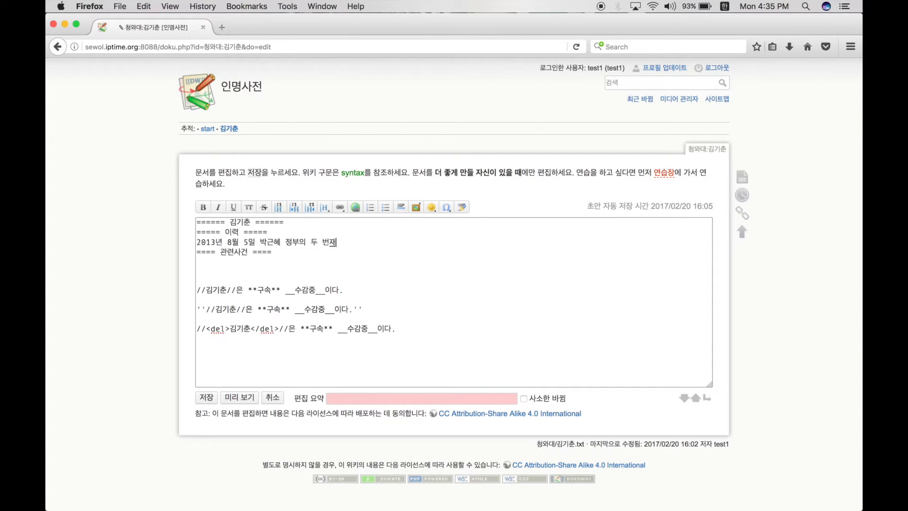
pyautogui.write(' 대통령비서실')
pyautogui.write('장으로 임명')
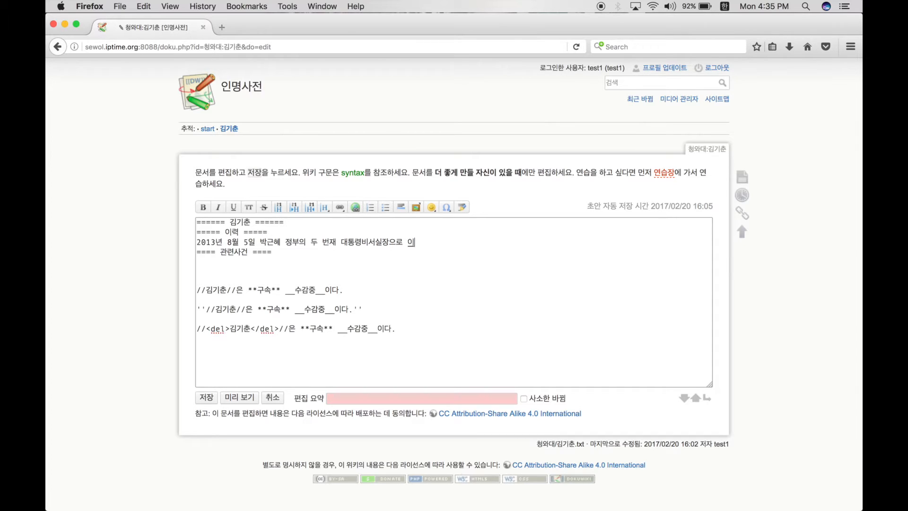
pyautogui.write('되었다.')
# - Link the word 박근혜 in the 이력 sentence to the wiki page 청와대:박근혜, then save and test the link
pyautogui.moveTo(280, 244); pyautogui.dragTo(264, 243)
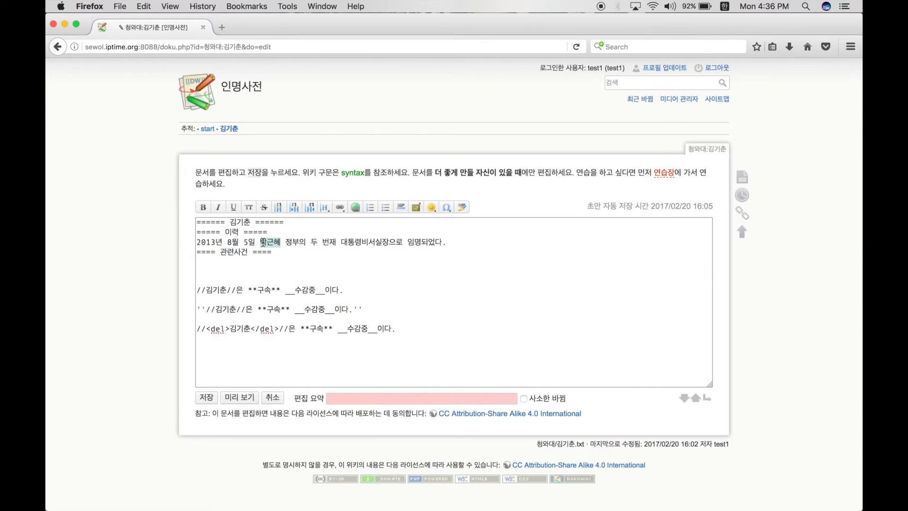
pyautogui.click(340, 208)
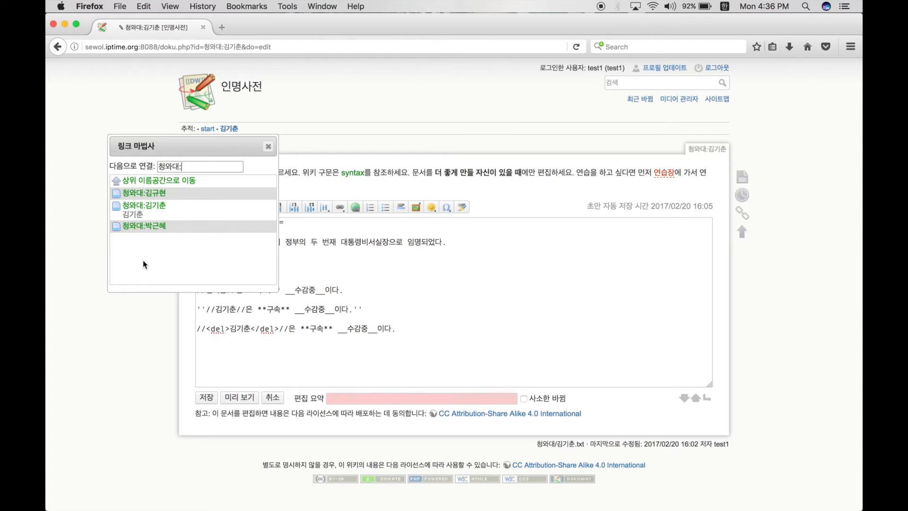
pyautogui.click(149, 226)
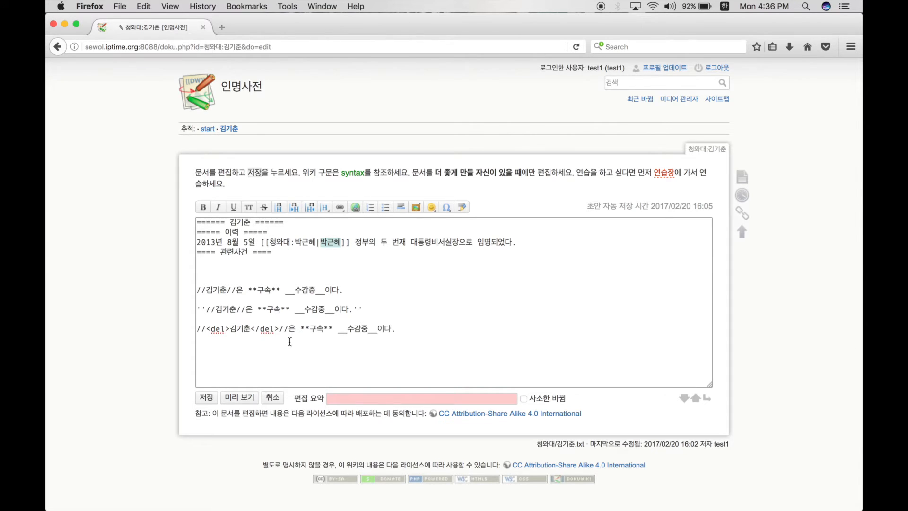
pyautogui.click(206, 398)
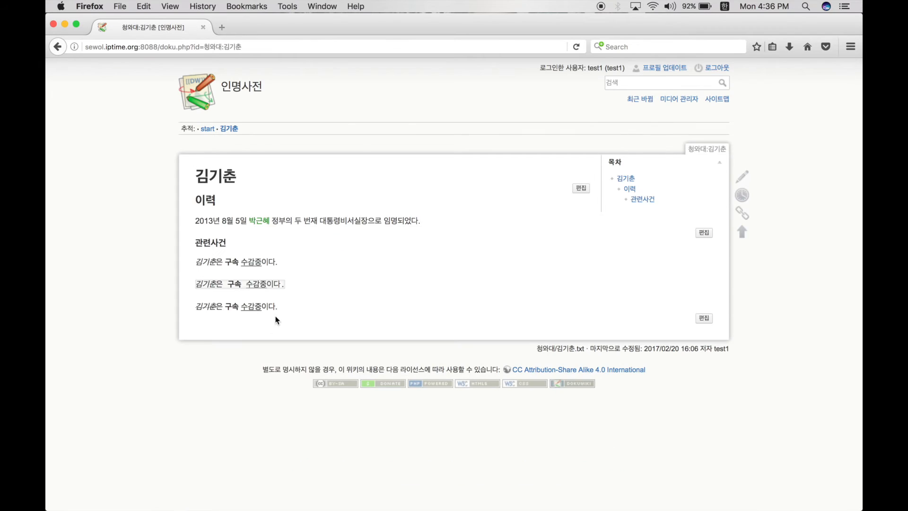
pyautogui.click(261, 222)
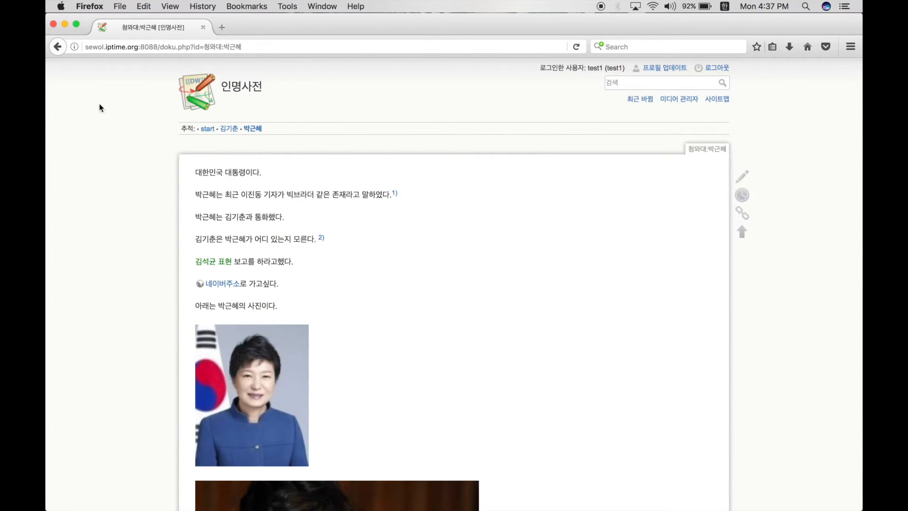
pyautogui.click(58, 50)
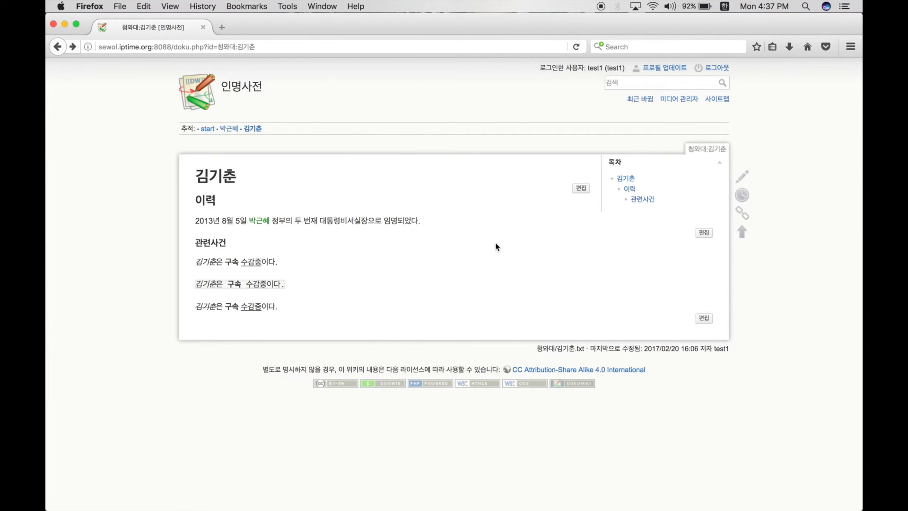
# - Edit the page again and write 김기춘은 세월호 사건의 정부책임을 희석시키려고 감사원과 검찰을 통제했다. under the 관련사건 heading
pyautogui.click(742, 177)
pyautogui.click(304, 252)
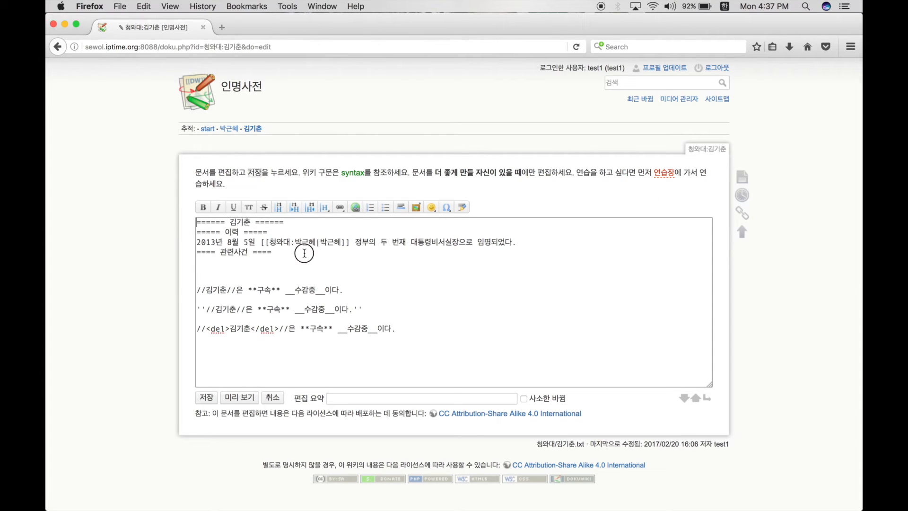
pyautogui.press('Return')
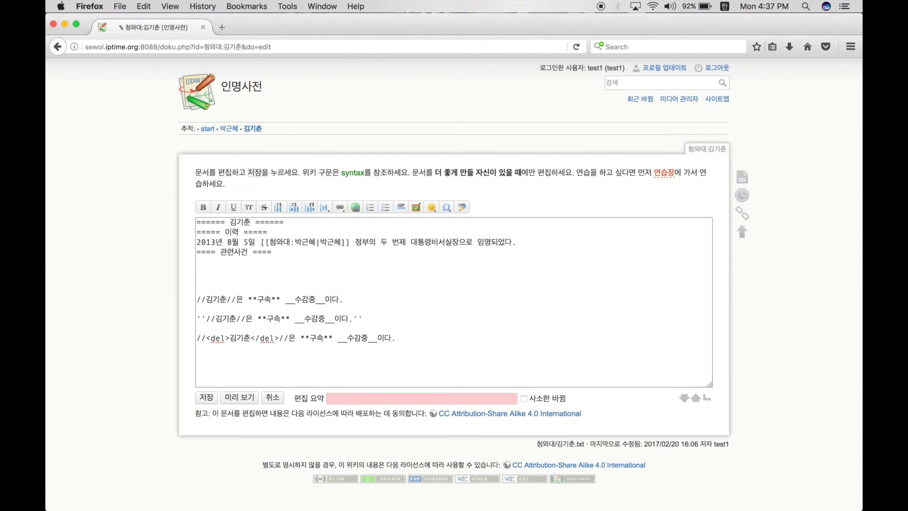
pyautogui.write('김기춘')
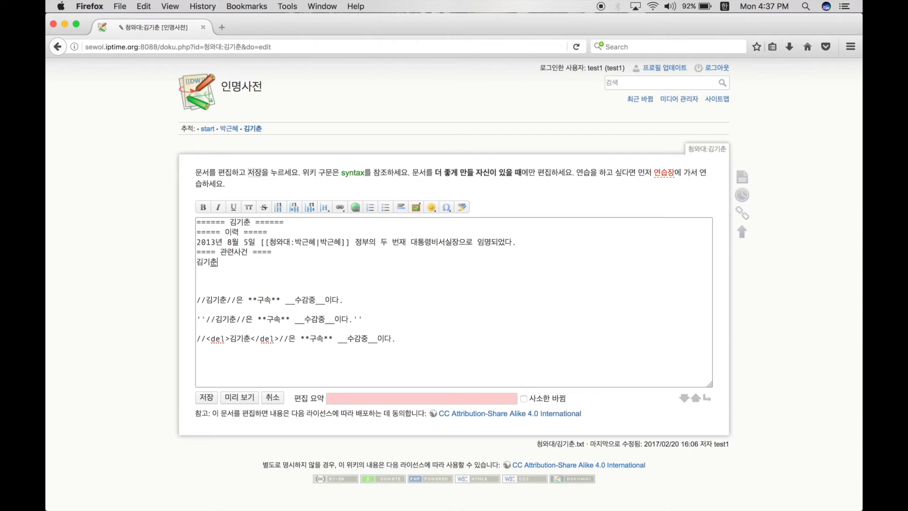
pyautogui.write('읩 세월호 ㅅ사건의 정ㅂ부책임을')
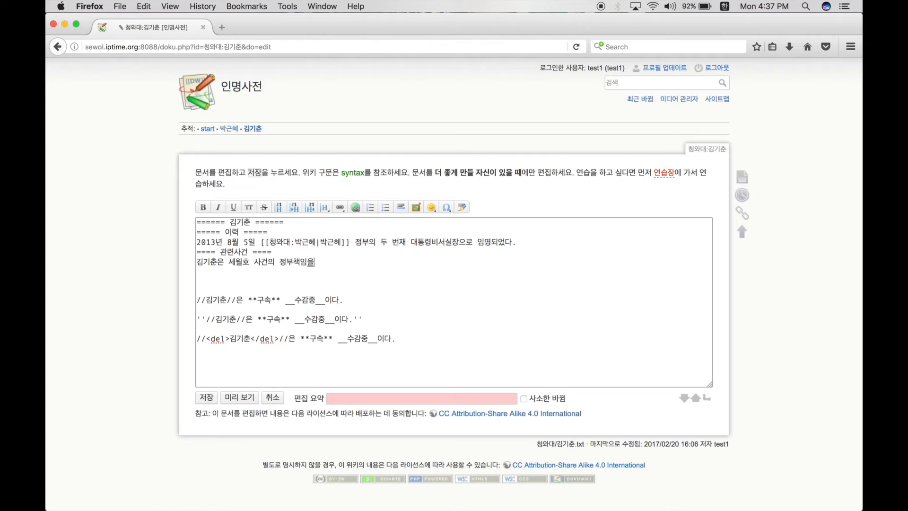
pyautogui.write(' 희석시키려고 감사원과 검찰을 통제했다.')
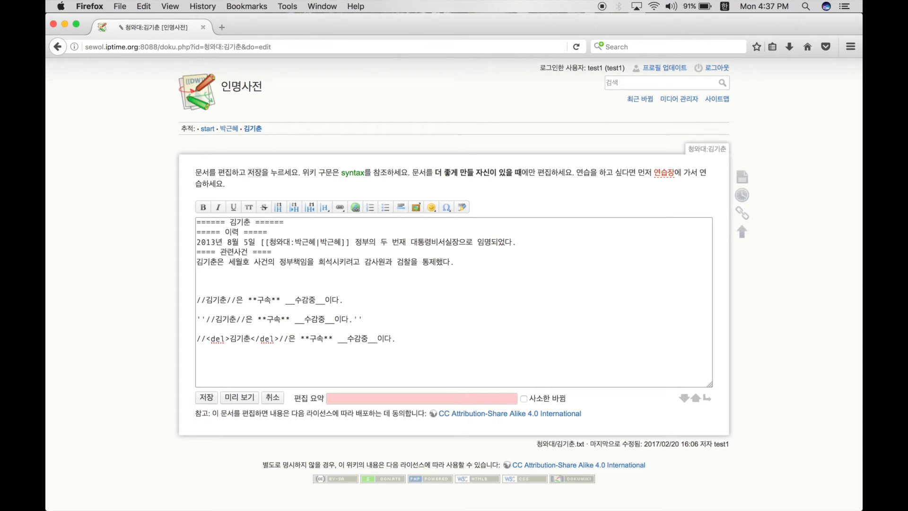
pyautogui.click(249, 263)
pyautogui.click(356, 208)
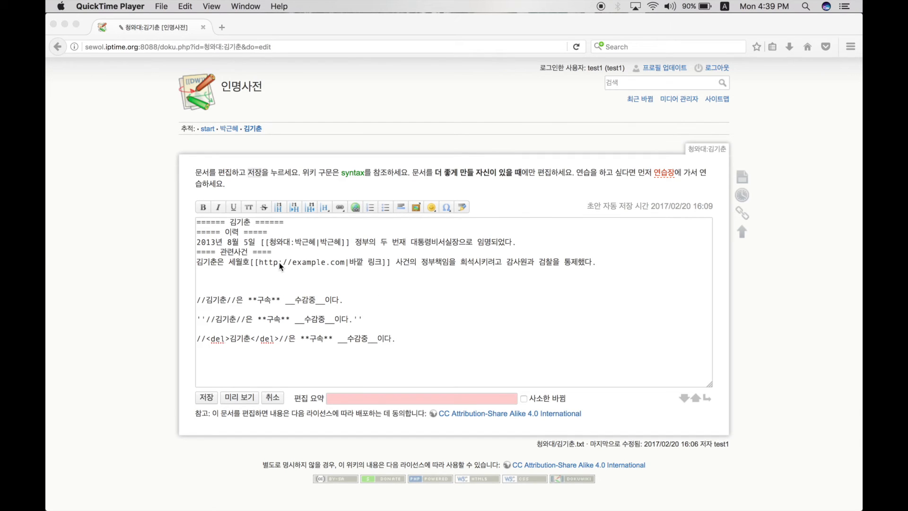
pyautogui.click(345, 263)
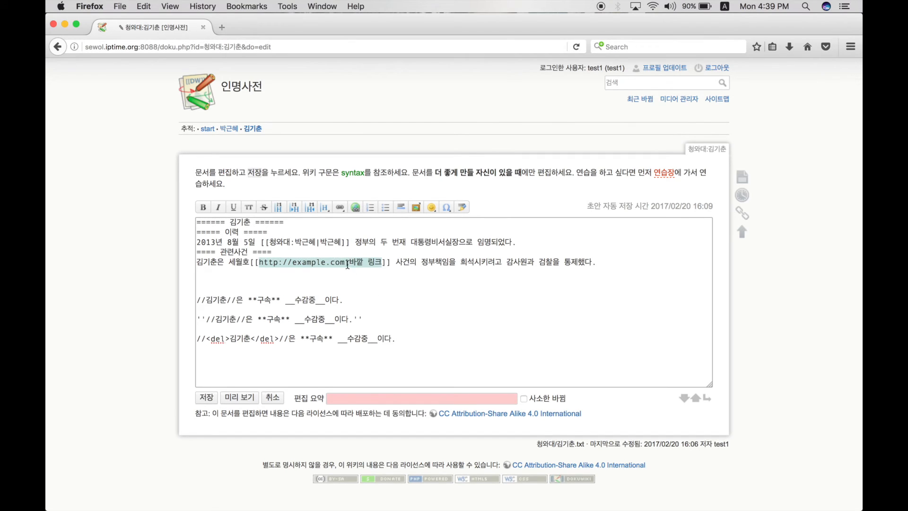
pyautogui.click(345, 261)
pyautogui.press('BackSpace')
pyautogui.press('BackSpace')
pyautogui.press('BackSpace')
pyautogui.press('BackSpace')
pyautogui.press('BackSpace')
pyautogui.press('BackSpace')
pyautogui.press('BackSpace')
pyautogui.press('BackSpace')
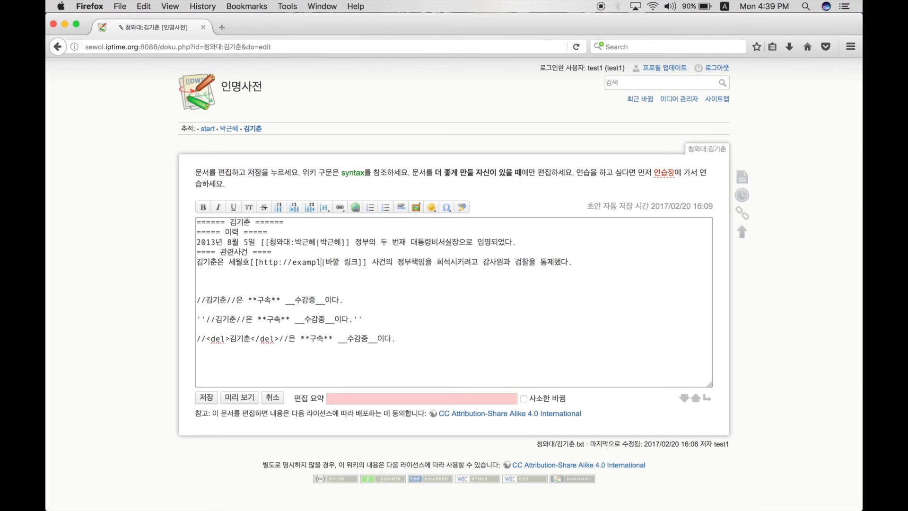
pyautogui.press('BackSpace')
pyautogui.press('BackSpace')
pyautogui.press('BackSpace')
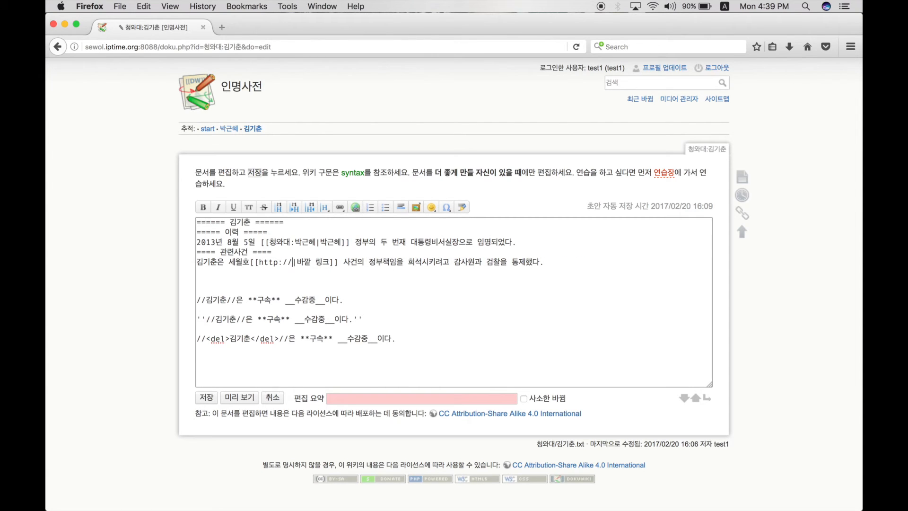
pyautogui.write('www')
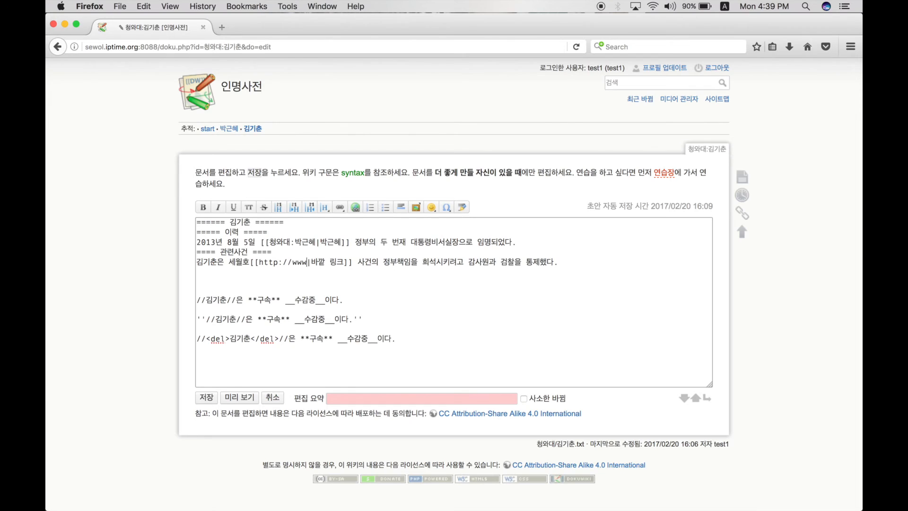
pyautogui.write('.416tru')
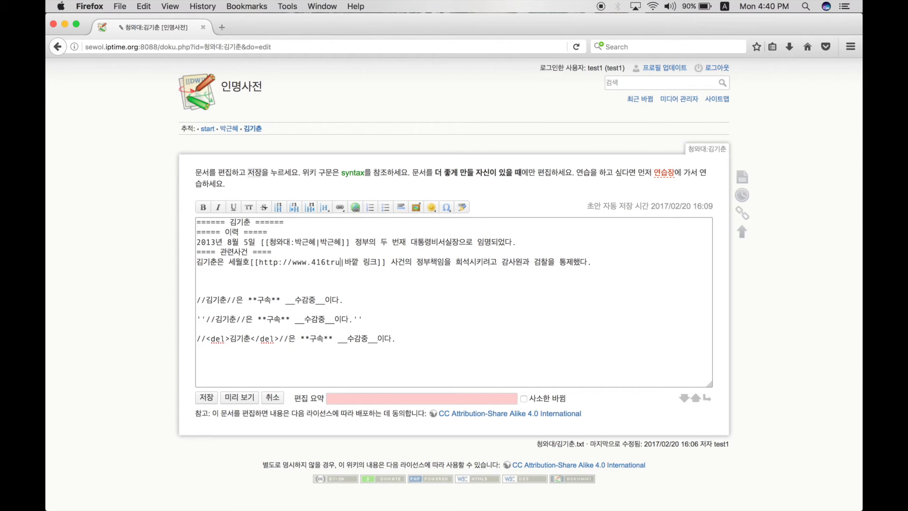
pyautogui.write('th.org')
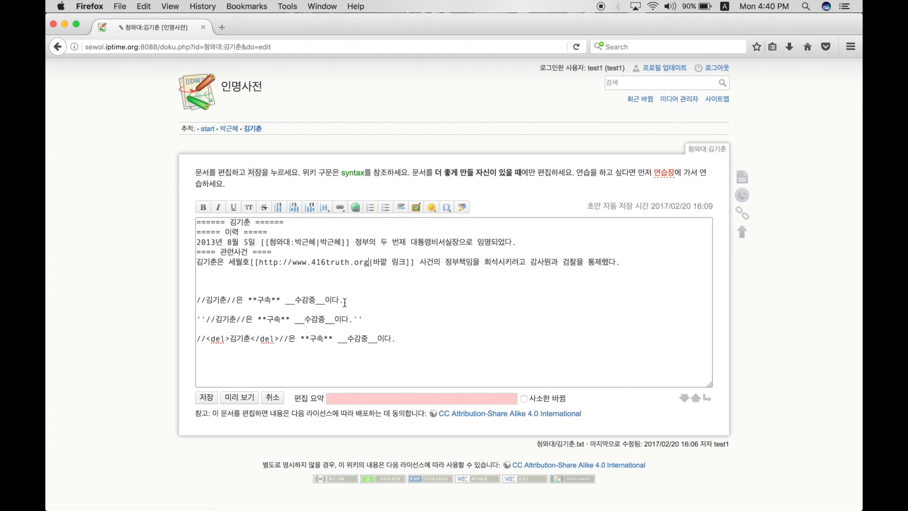
pyautogui.click(207, 398)
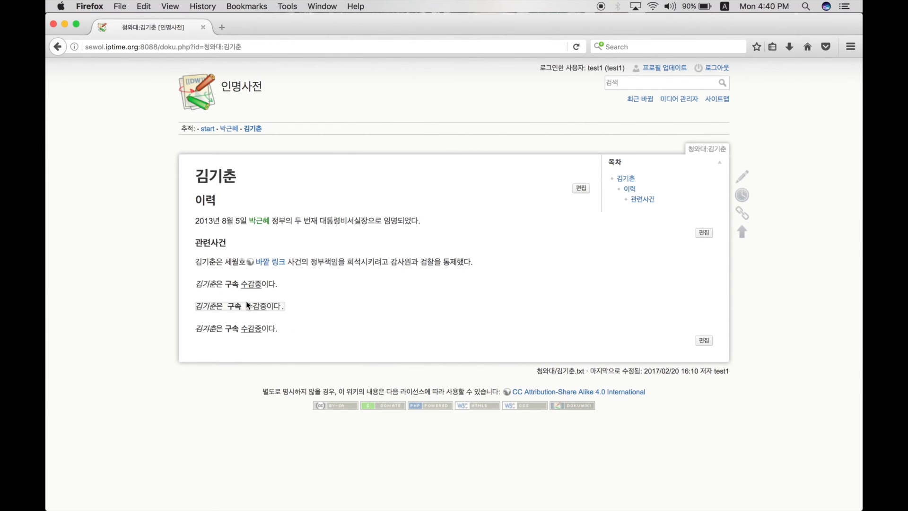
# - Test the external link 바깥 링크 by viewing the site it opens, and return to the wiki page
pyautogui.click(271, 262)
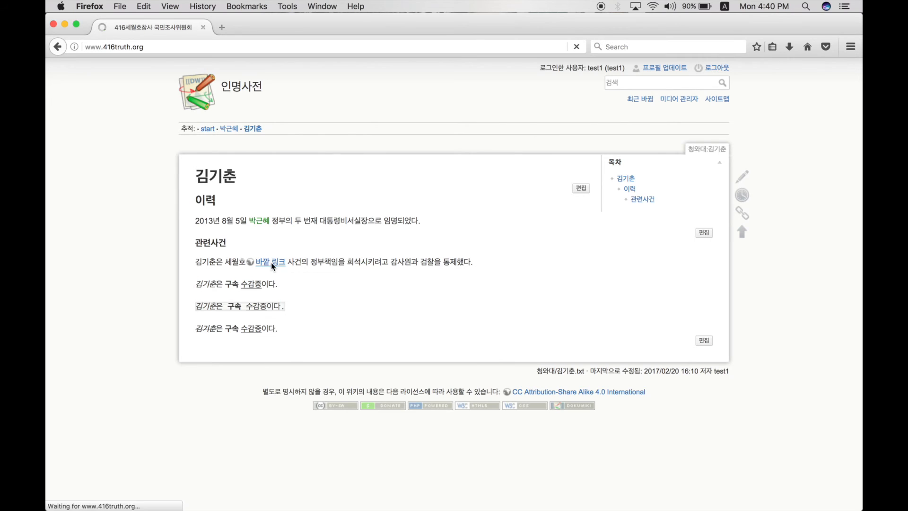
pyautogui.scroll(-5, 271, 263)
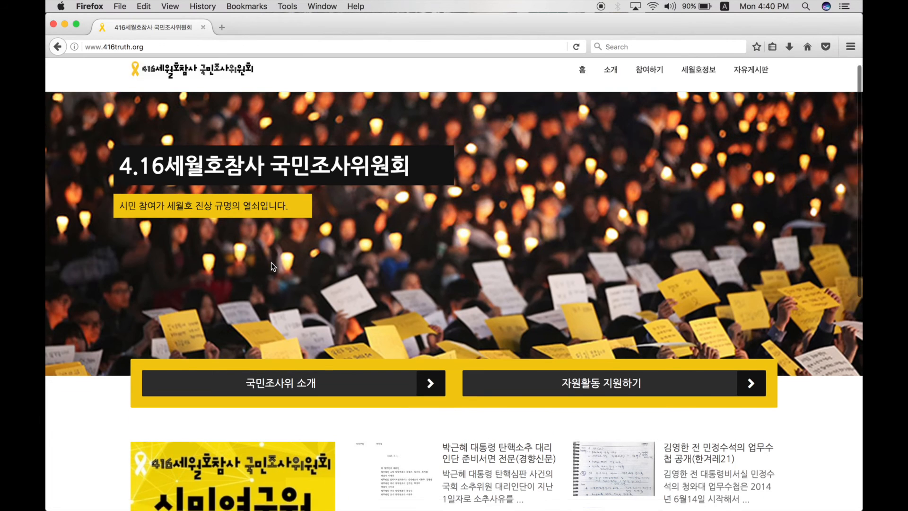
pyautogui.scroll(5, 271, 262)
pyautogui.click(57, 46)
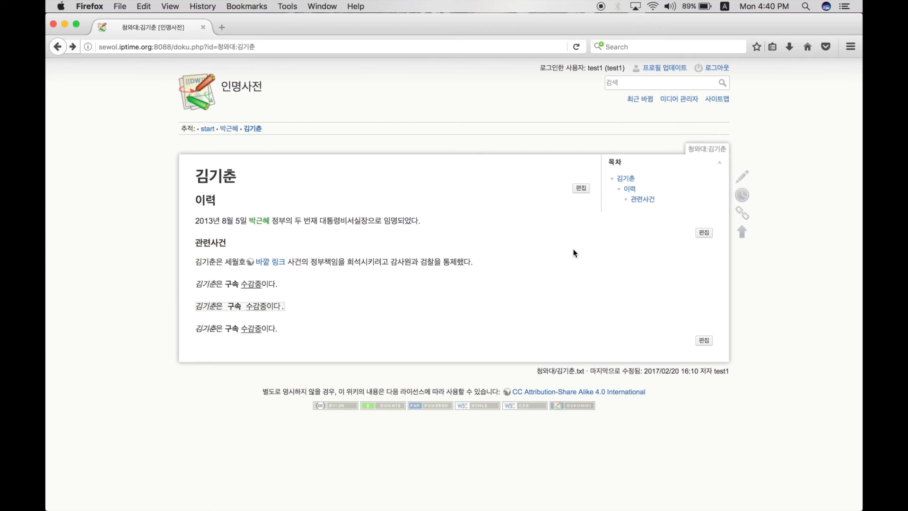
# - Reopen the page for editing and replace the external link's display text with 세월호
pyautogui.click(742, 180)
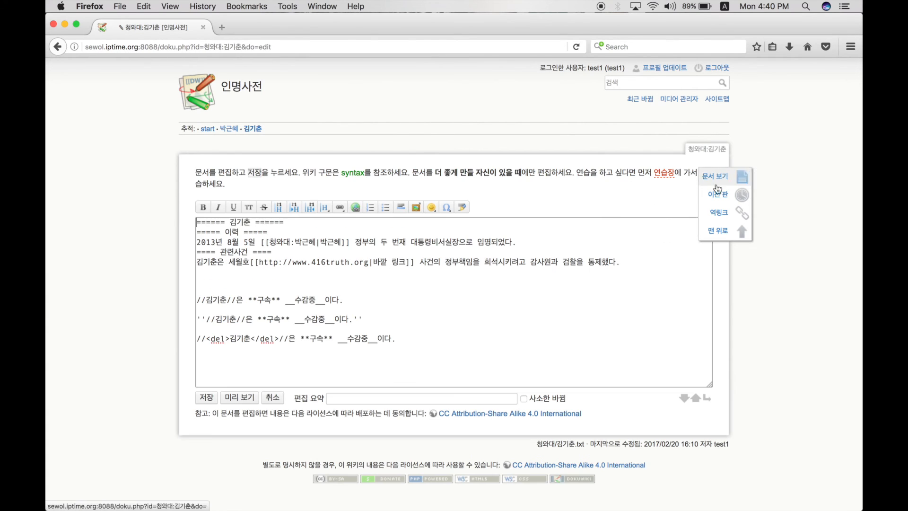
pyautogui.click(370, 263)
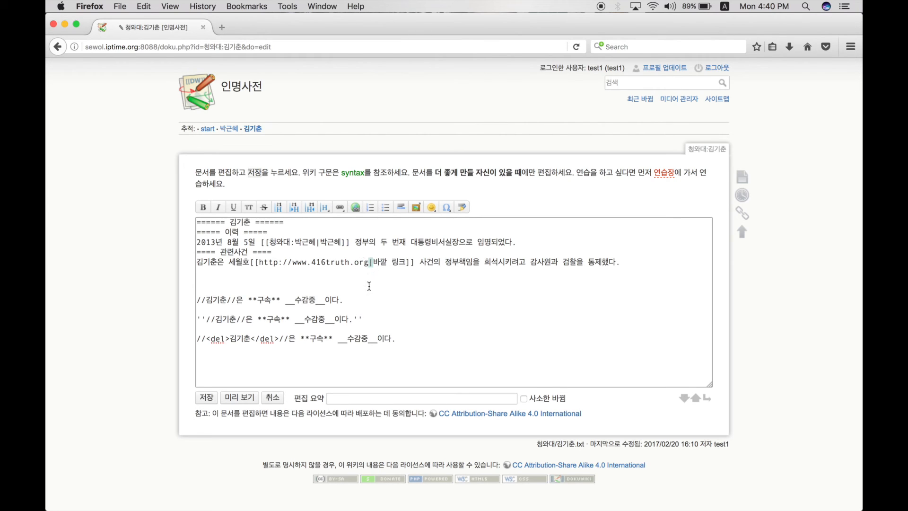
pyautogui.click(374, 262)
pyautogui.moveTo(374, 262); pyautogui.dragTo(404, 262)
pyautogui.press('BackSpace')
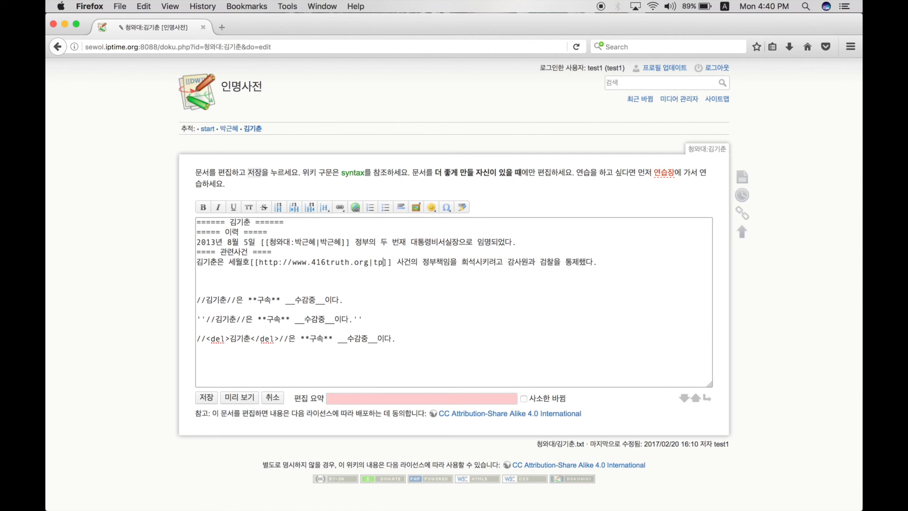
pyautogui.hotkey('ctrl', 'space')
pyautogui.write('세월호')
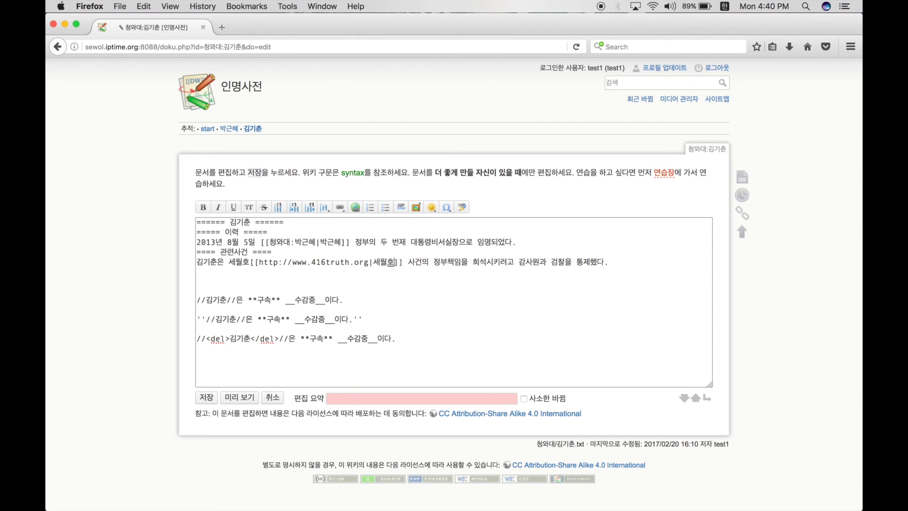
# - Remove the duplicate plain word 세월호 in front of the external link and save the page
pyautogui.doubleClick(239, 261)
pyautogui.doubleClick(384, 262)
pyautogui.doubleClick(236, 262)
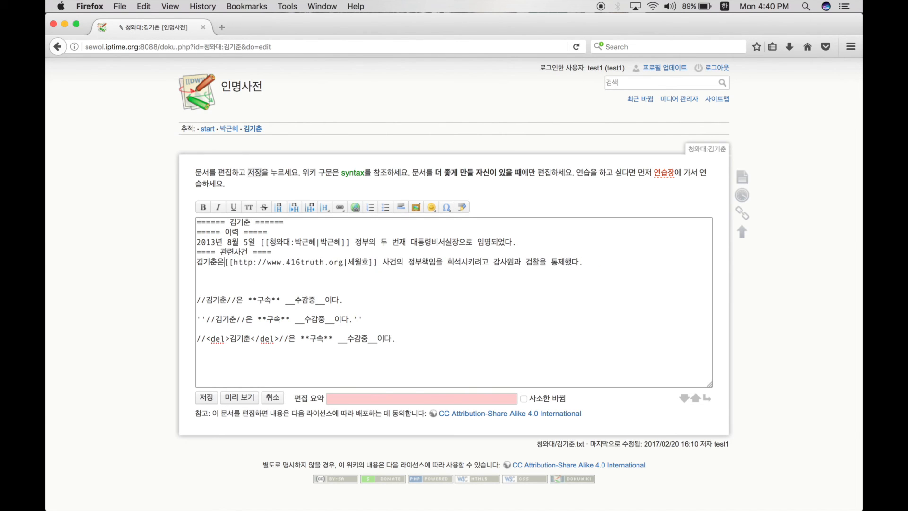
pyautogui.click(208, 397)
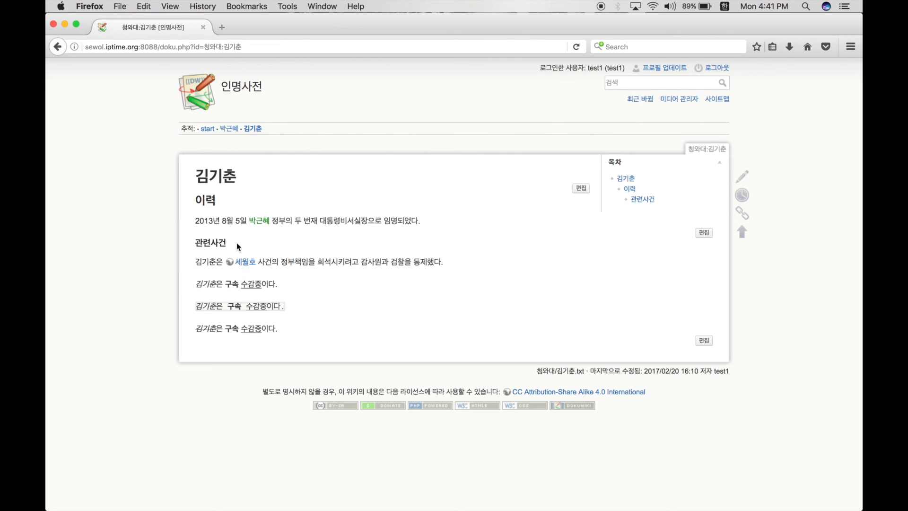
# - Follow the relabelled 세월호 link, look over the external site and return to the wiki page
pyautogui.click(247, 260)
pyautogui.scroll(-10, 248, 260)
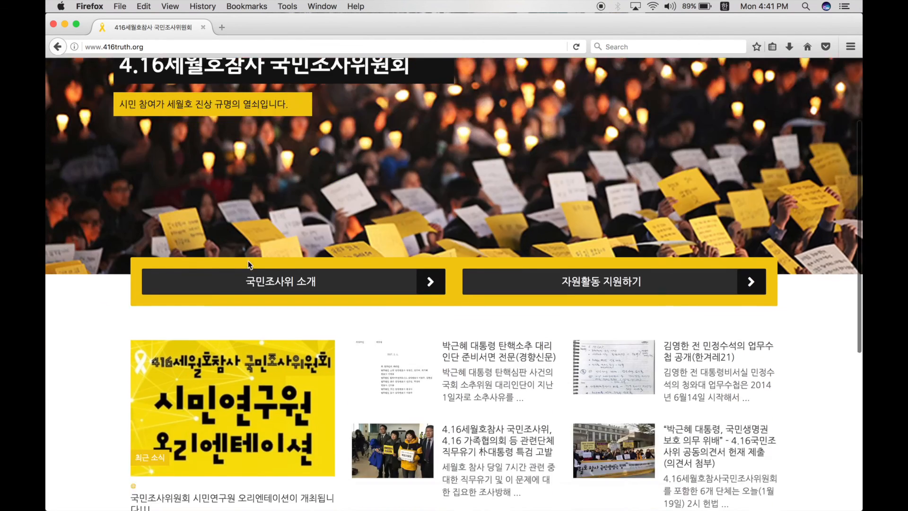
pyautogui.scroll(10, 248, 260)
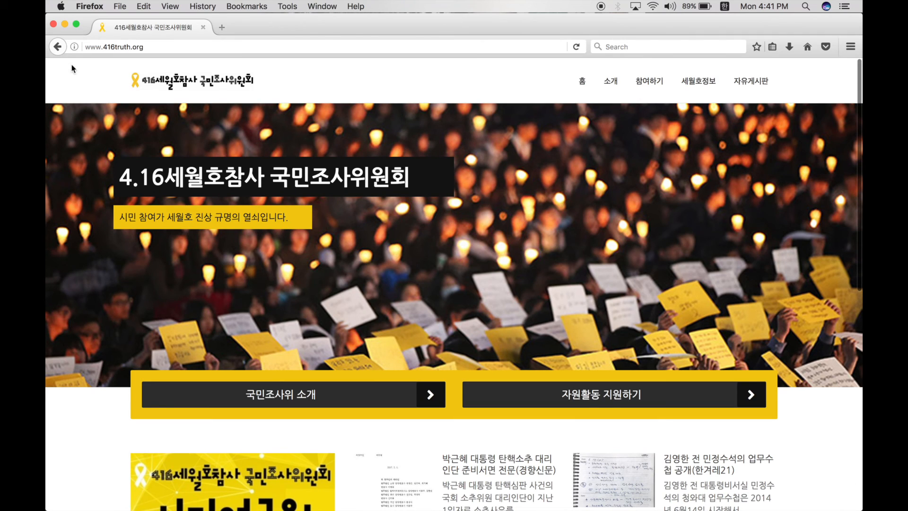
pyautogui.click(57, 47)
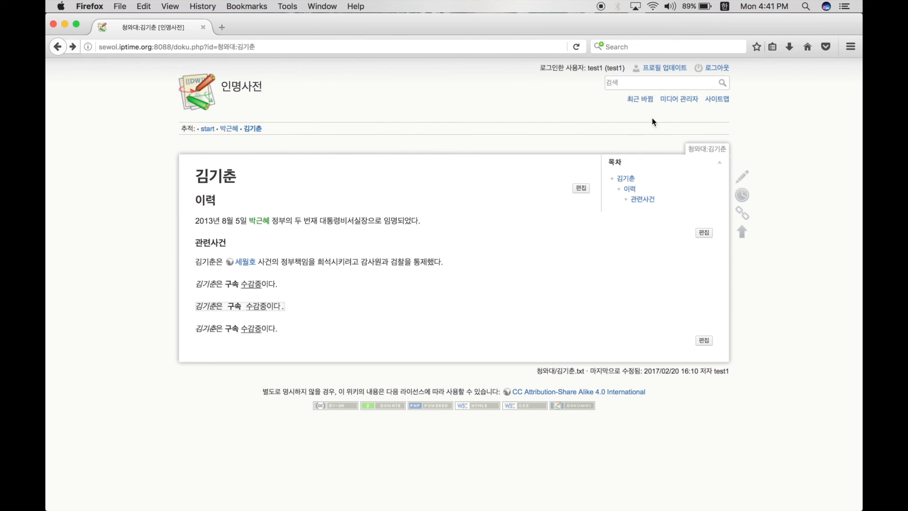
# - Find the 글쓰기 page under 설명 in the sitemap and read through its writing and linking instructions
pyautogui.click(716, 99)
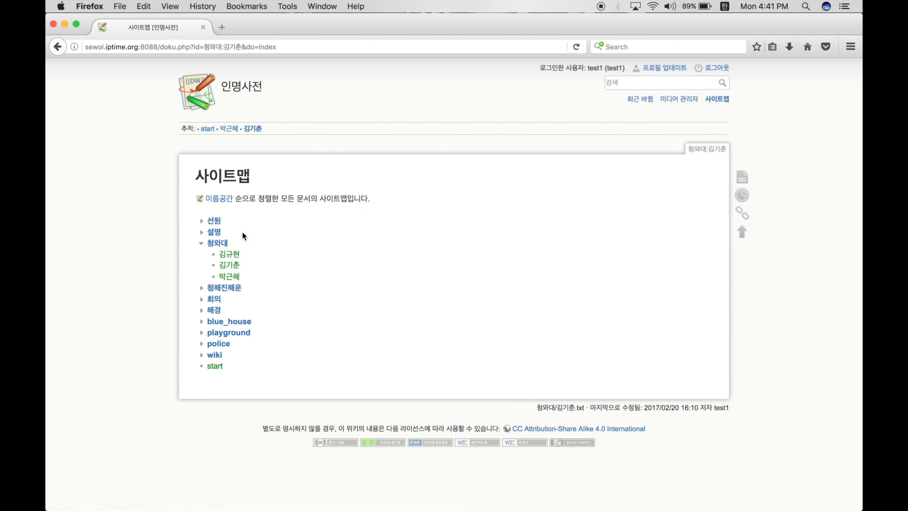
pyautogui.click(214, 232)
pyautogui.click(229, 242)
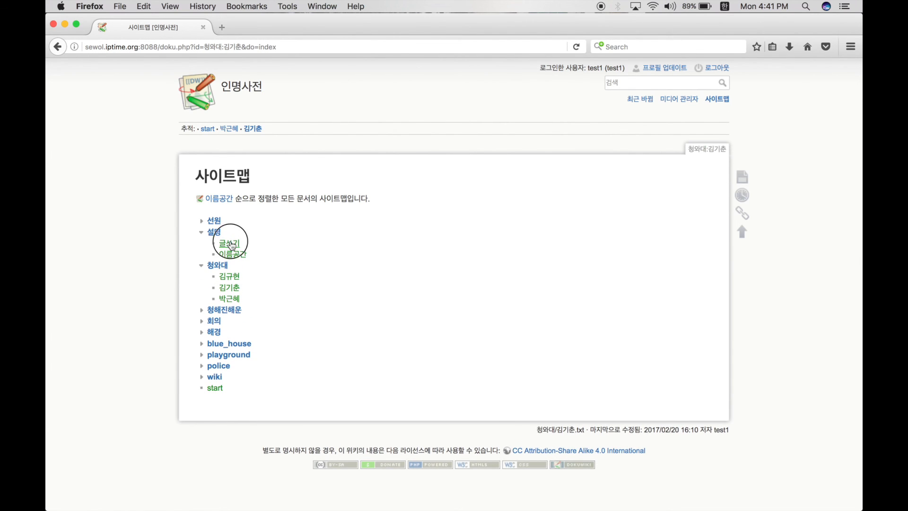
pyautogui.scroll(-3, 364, 295)
pyautogui.scroll(-7, 364, 294)
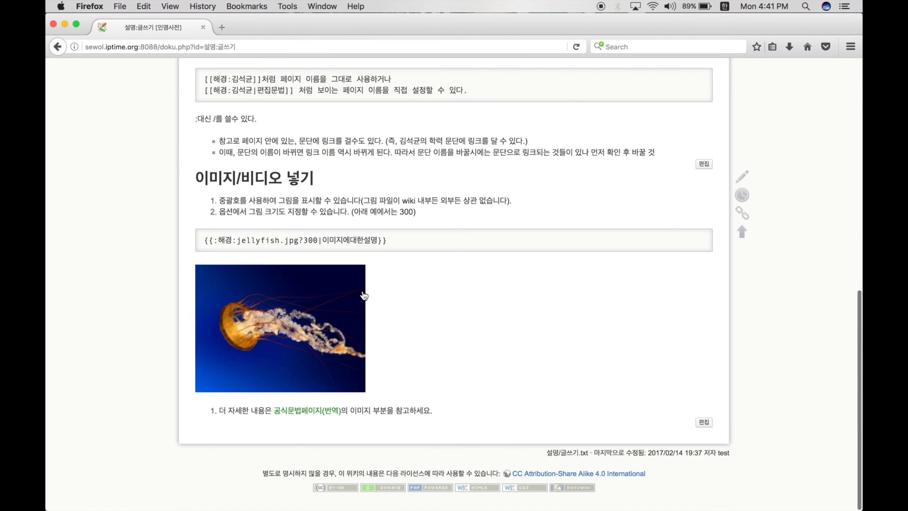
pyautogui.scroll(10, 364, 298)
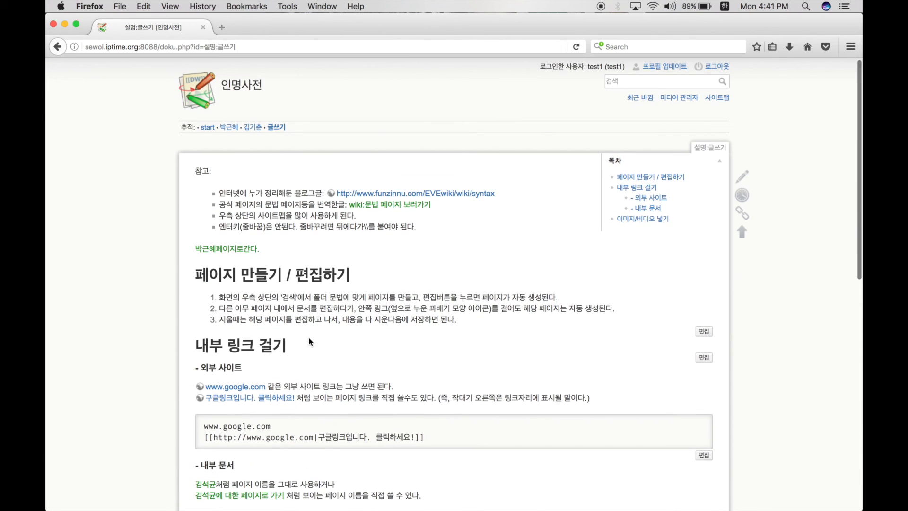